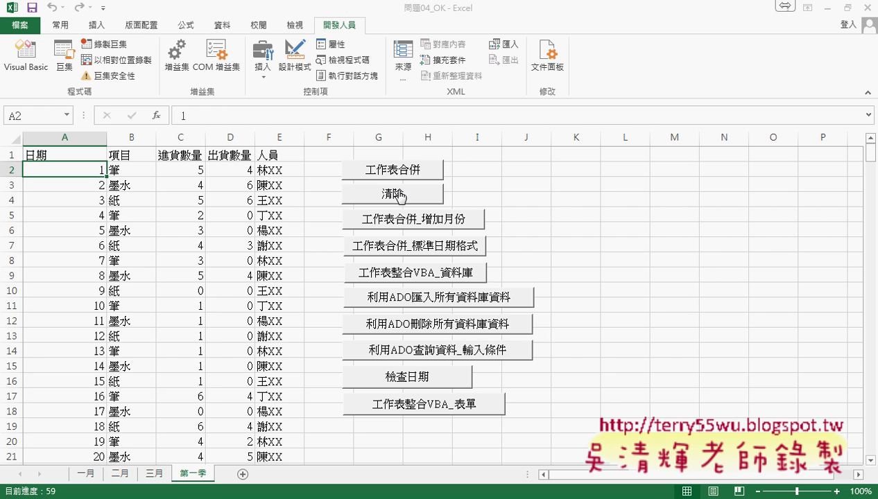
Step: Confirm the 工作表合併 button runs the 工作表合併 macro, leaving the assignment unchanged
right_click(397, 177)
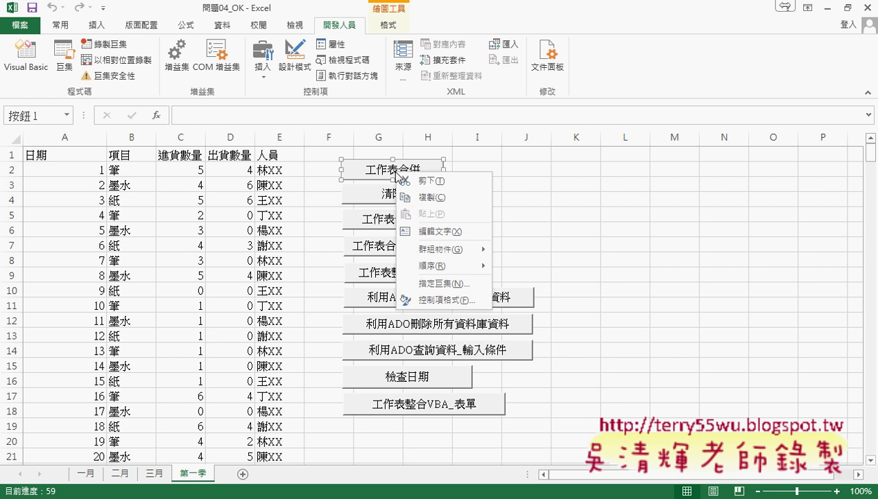
click(443, 283)
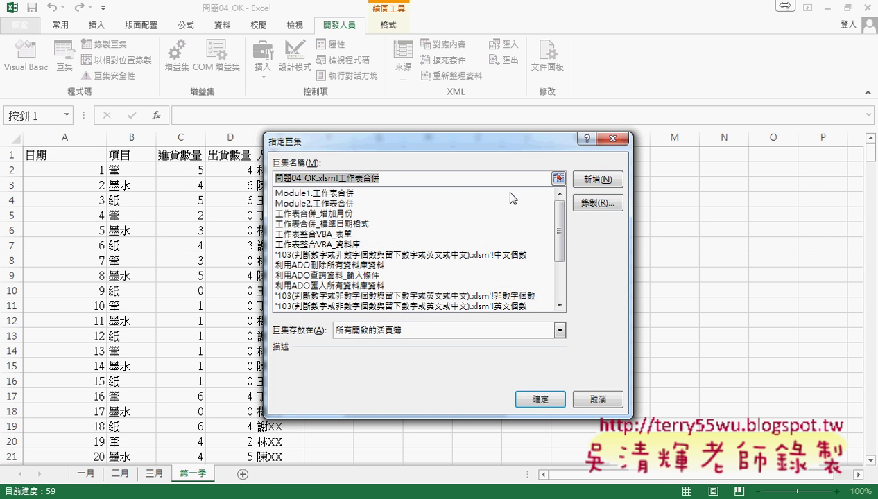
click(597, 399)
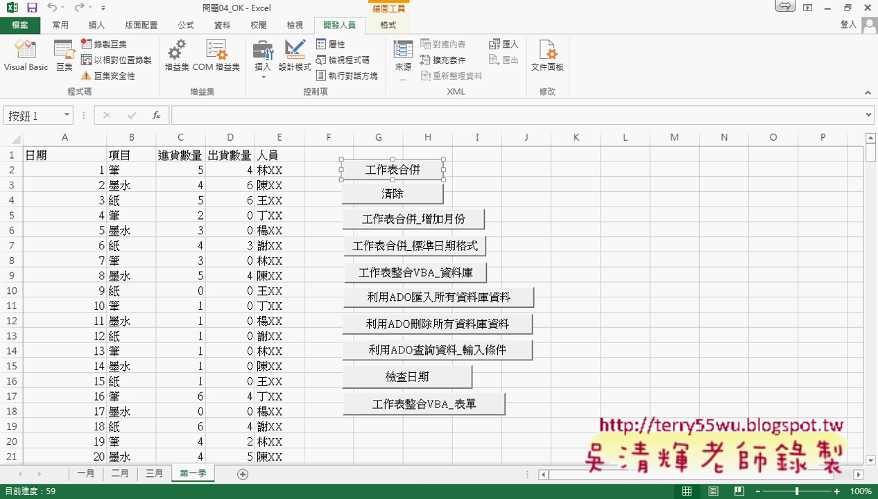
Step: Open the VBA editor and close the sample workbook's code window, leaving 問題04_OK.xlsm Module1 showing
click(25, 59)
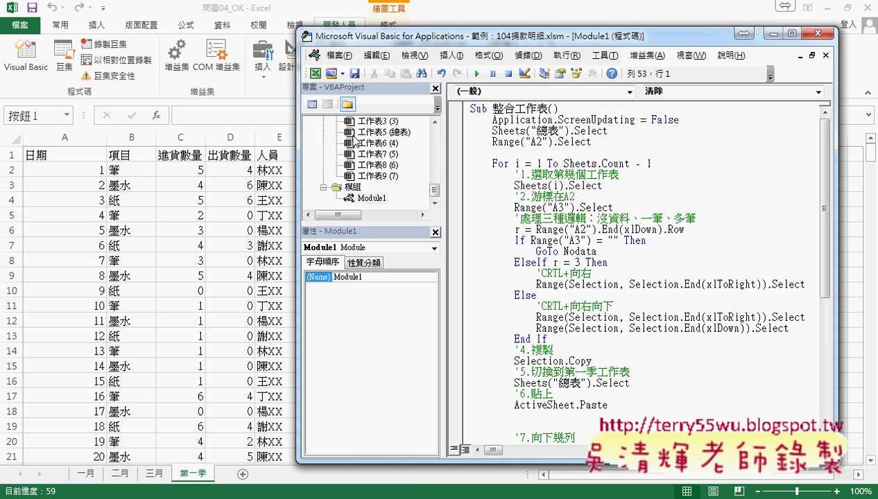
drag(521, 39, 385, 22)
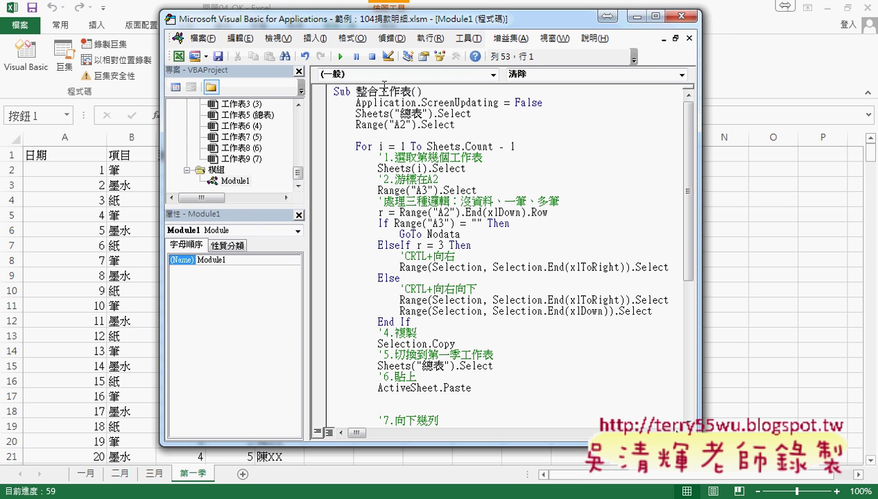
drag(355, 91, 412, 91)
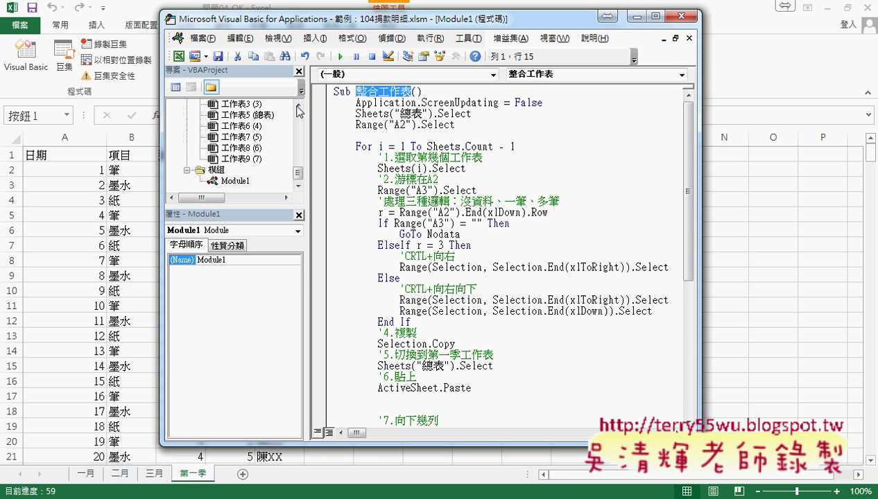
click(689, 38)
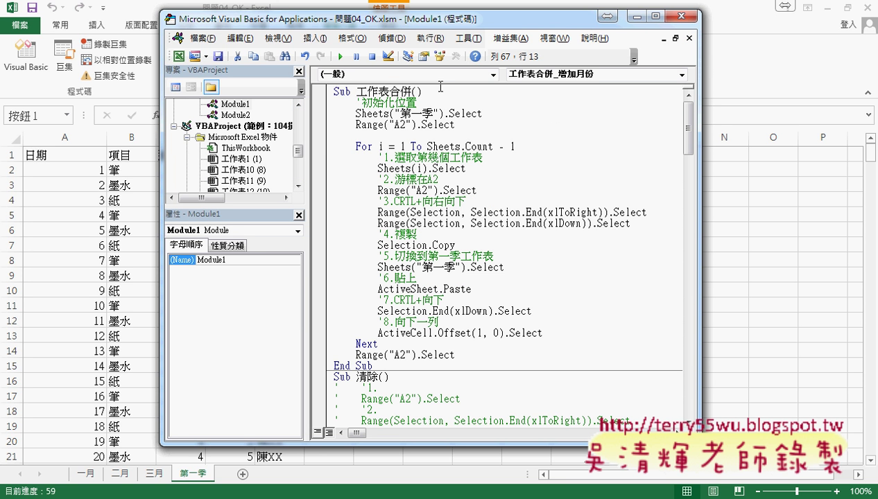
drag(356, 91, 401, 91)
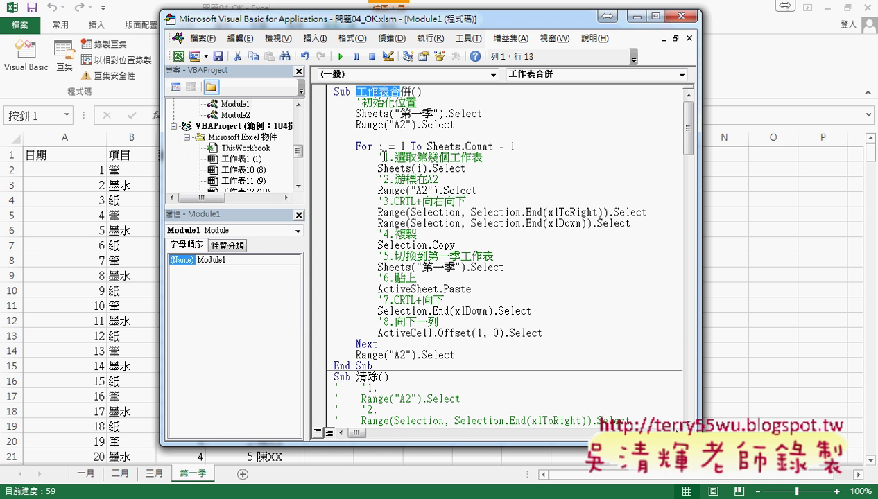
drag(383, 157, 482, 158)
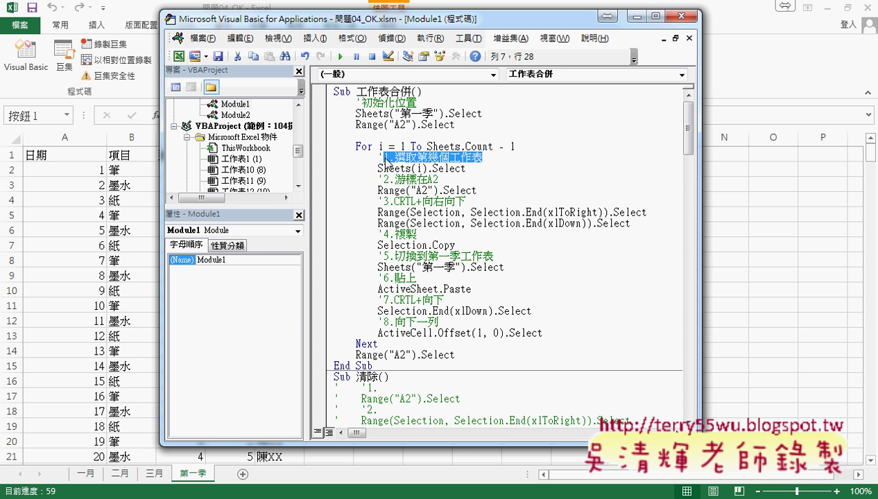
click(413, 179)
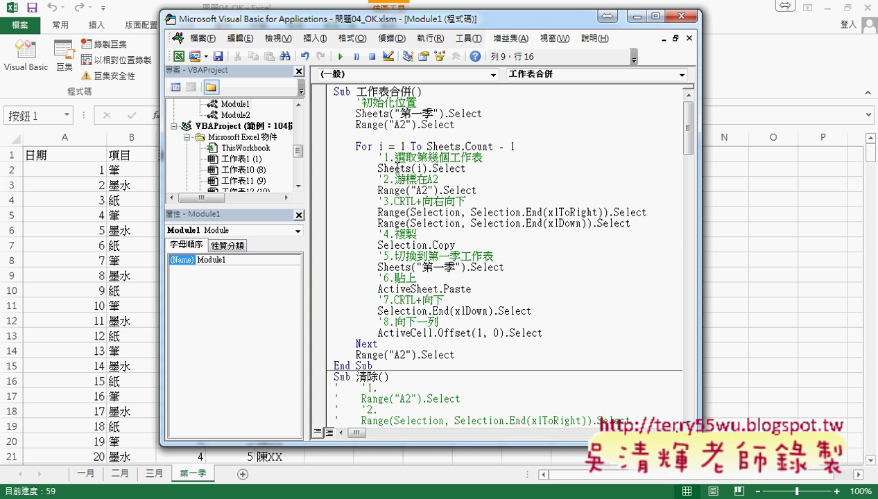
drag(378, 169, 430, 169)
key(shift+End)
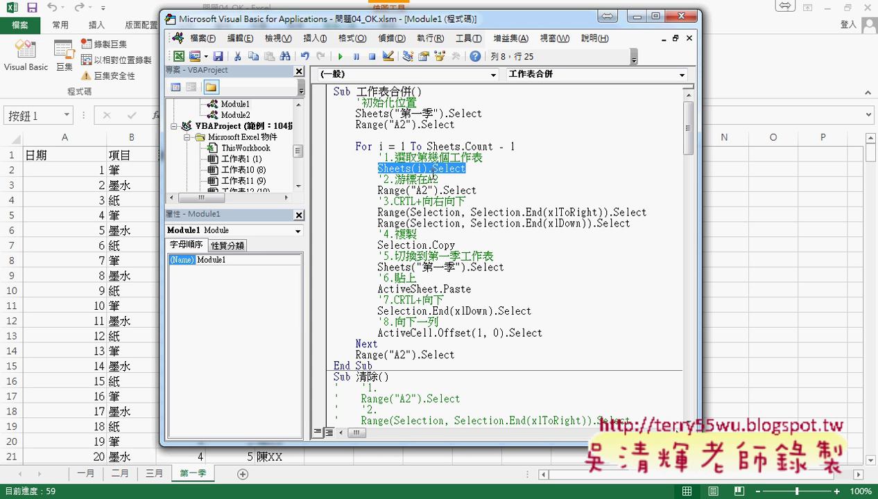
drag(378, 190, 471, 190)
drag(379, 212, 650, 228)
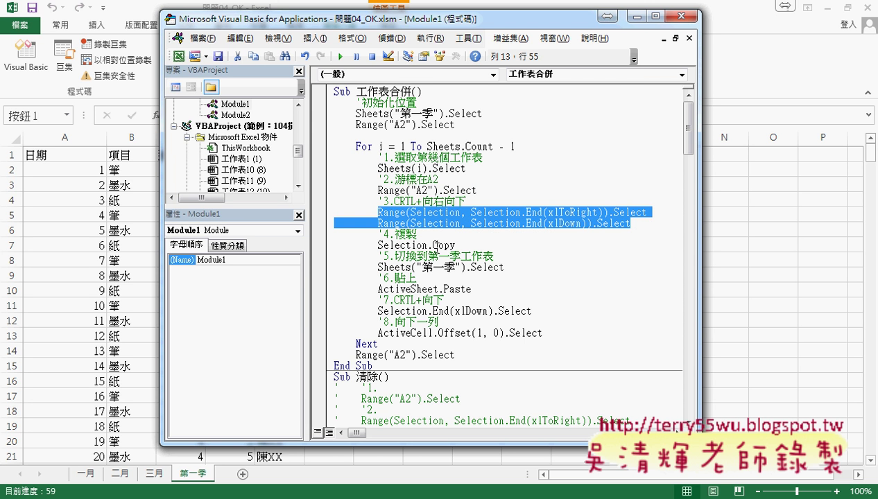
click(432, 244)
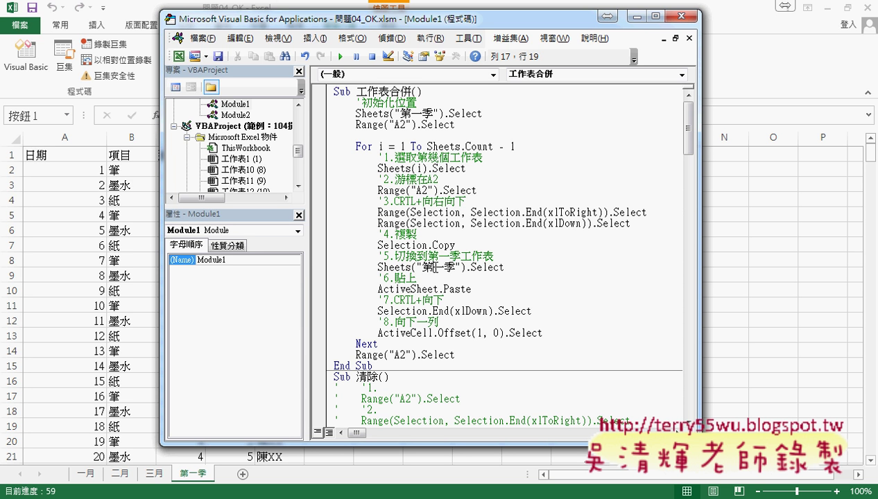
drag(374, 267, 516, 270)
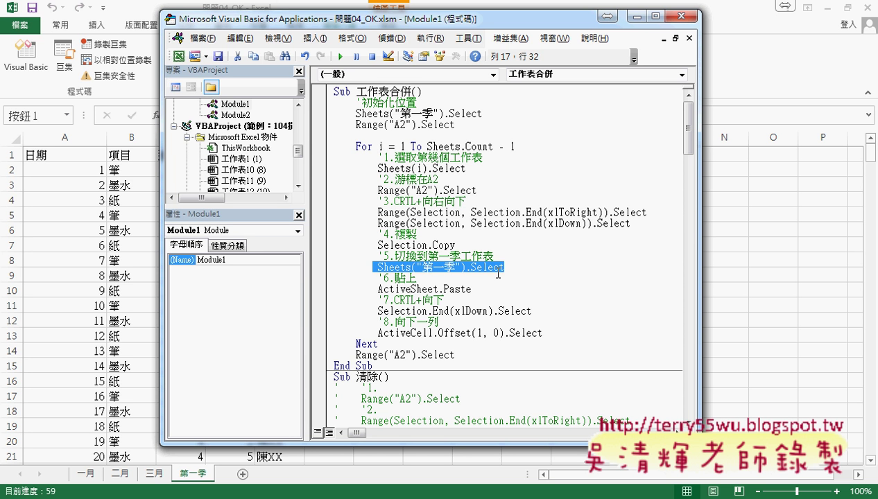
click(420, 278)
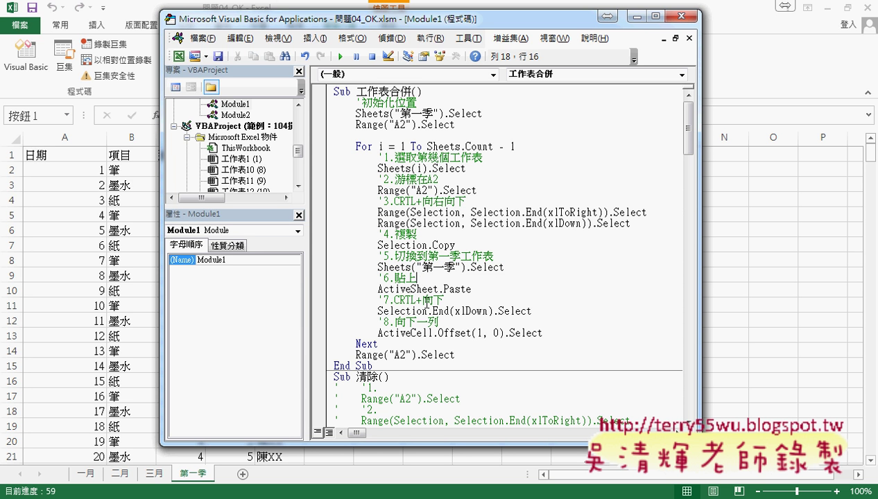
key(Down)
key(Down)
mouse_move(554, 331)
mouse_down()
mouse_move(371, 272)
mouse_move(326, 158)
mouse_up()
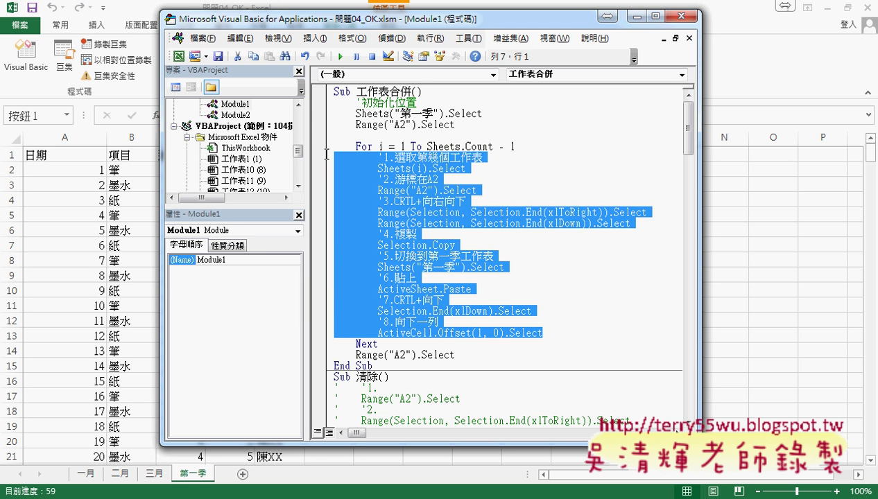
scroll(500, 217, down, 1)
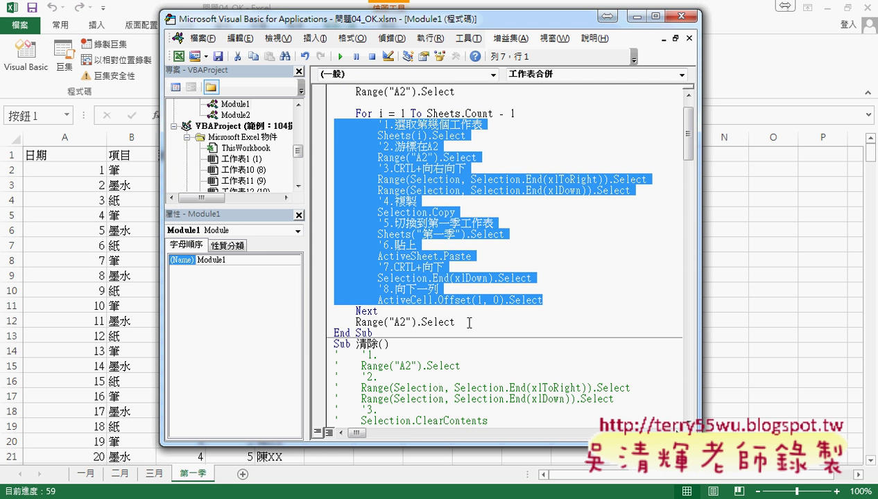
Step: Scroll to Sub 清除 and highlight its commented-out step-by-step lines
scroll(469, 323, down, 2)
scroll(466, 326, down, 1)
click(375, 245)
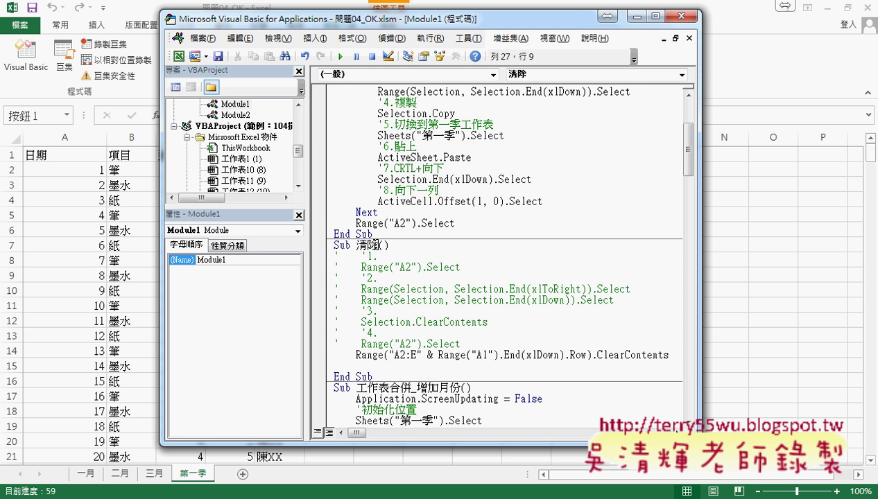
double_click(375, 245)
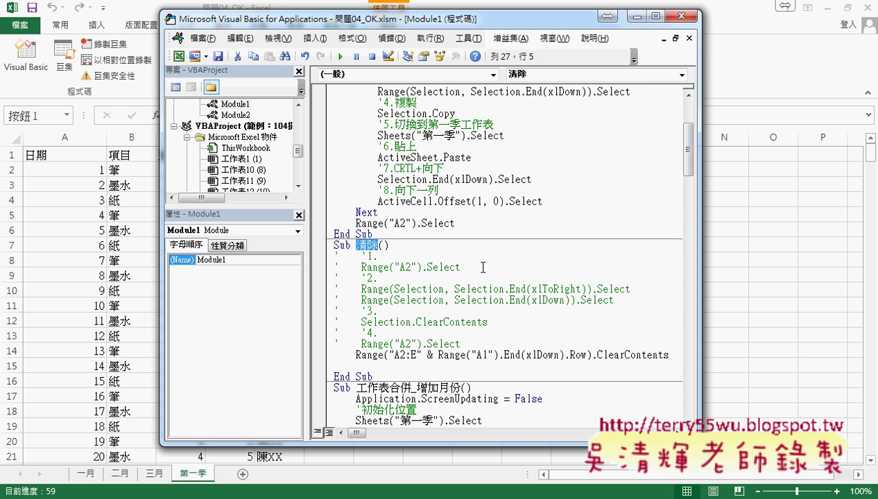
drag(461, 344, 335, 256)
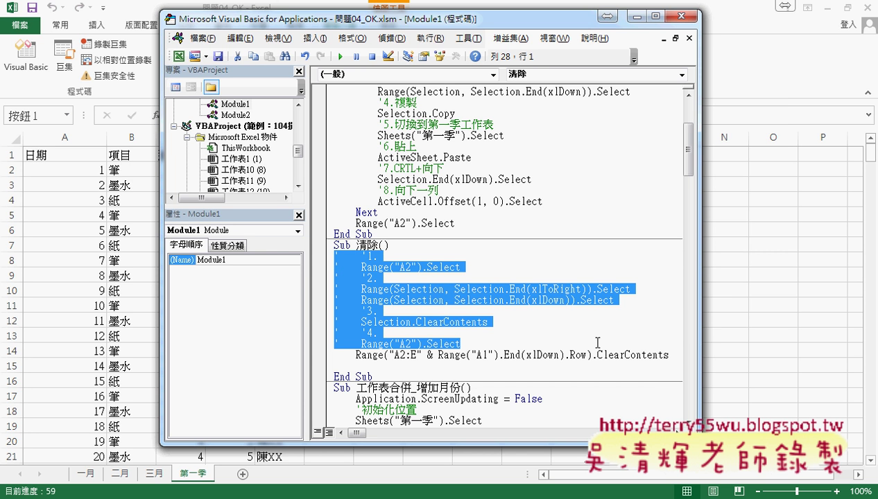
Step: Widen the editor, highlight A2: in the ClearContents range, and shift the window right
drag(699, 337, 789, 337)
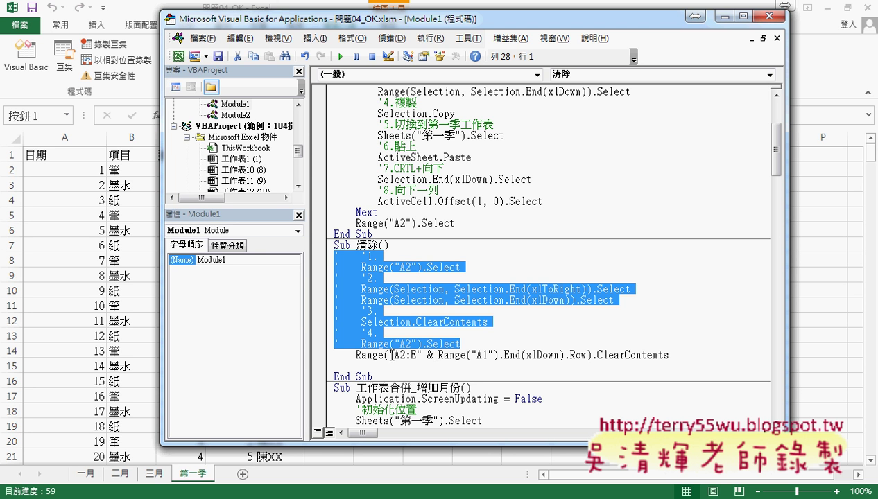
mouse_move(389, 356)
mouse_down()
mouse_move(414, 355)
mouse_move(406, 355)
mouse_up()
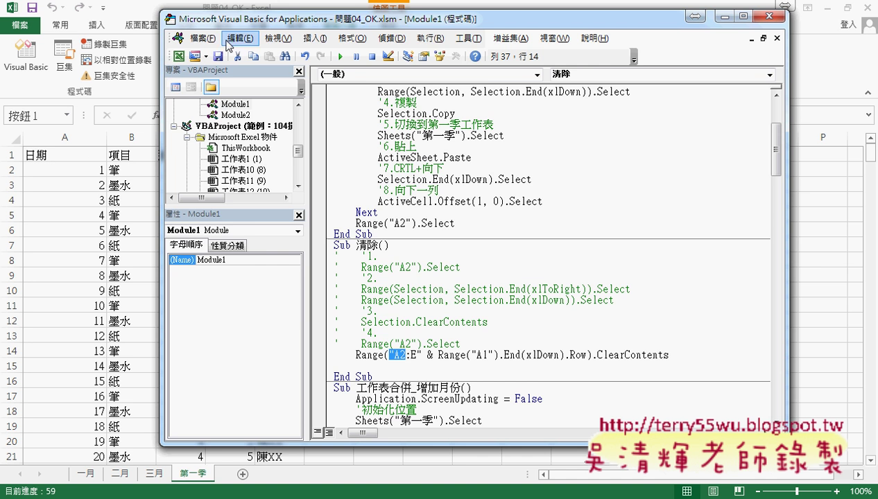
mouse_move(239, 22)
mouse_down()
mouse_move(408, 28)
mouse_move(395, 28)
mouse_up()
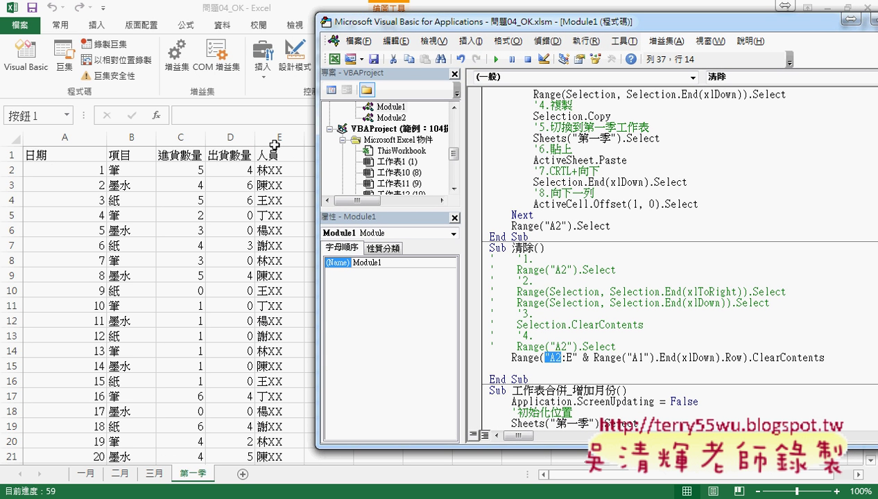
Step: Review the Range("A1").End(xlDown).Row calculation, then run 清除 to empty 第一季 below the header
click(594, 359)
drag(595, 359, 742, 357)
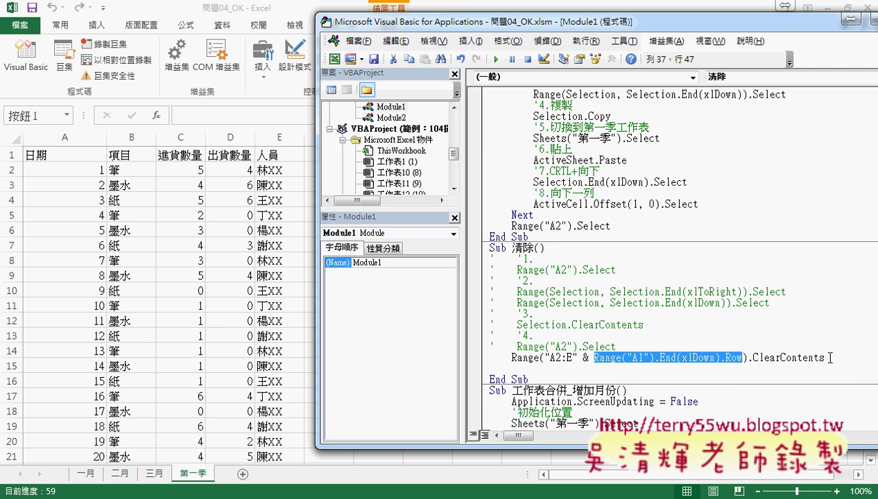
click(533, 313)
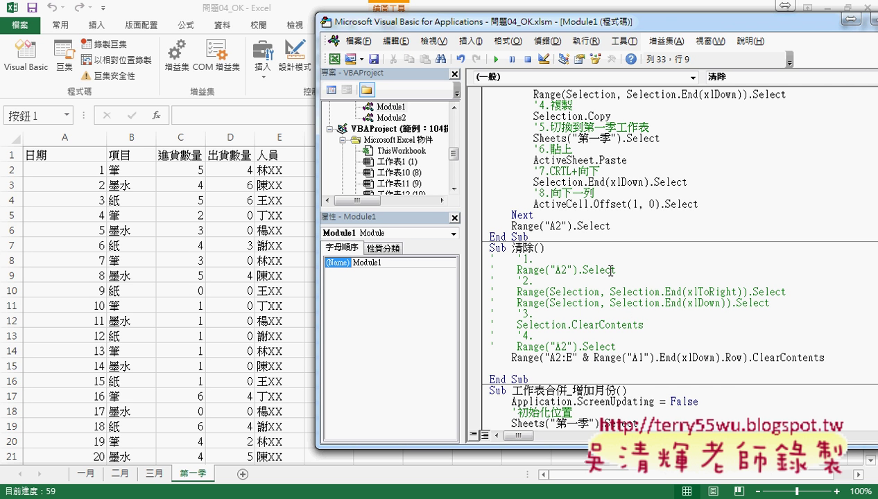
click(496, 59)
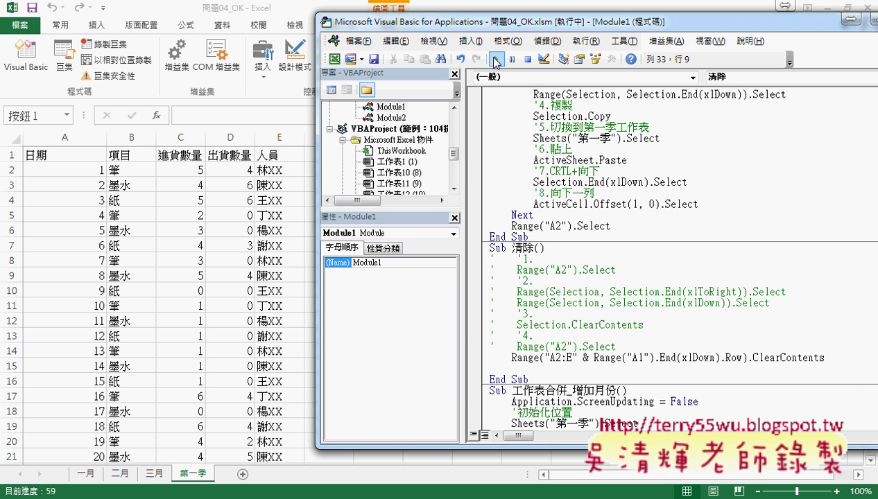
scroll(557, 219, up, 3)
scroll(557, 220, up, 3)
Step: Run Sub 工作表合併 to refill 第一季 with the merged monthly data rows
click(541, 150)
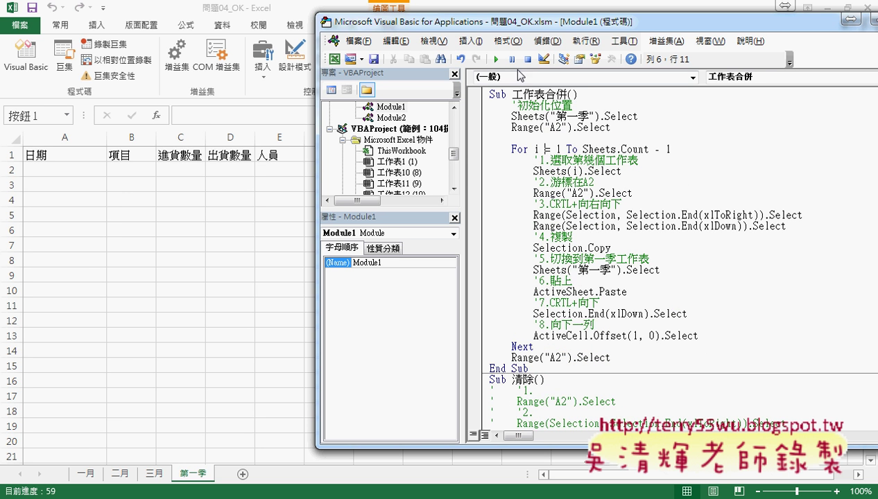
click(494, 59)
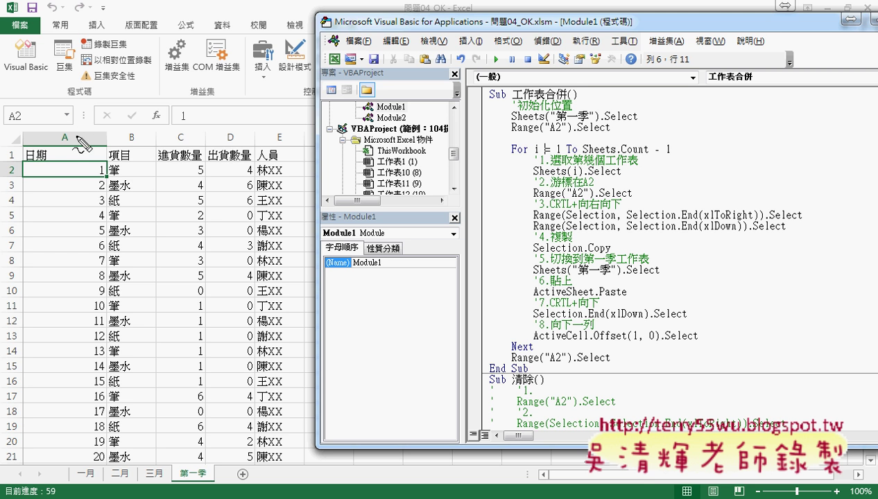
drag(43, 168, 111, 177)
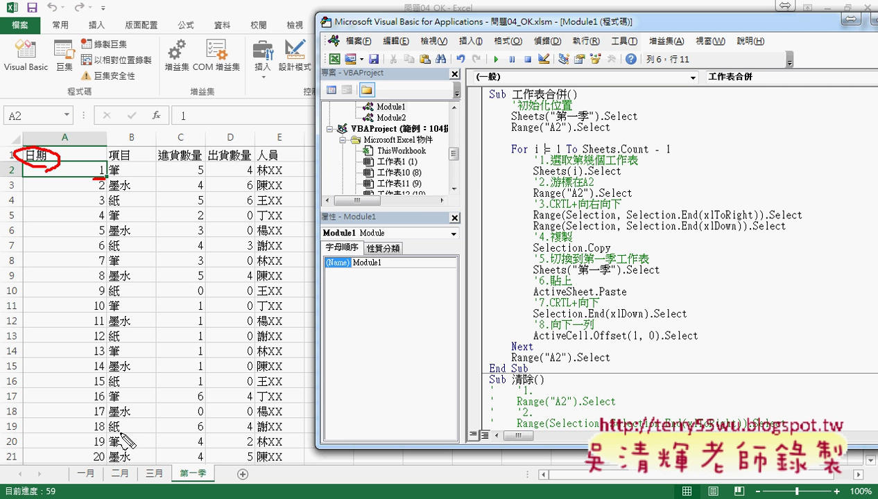
drag(98, 480, 92, 485)
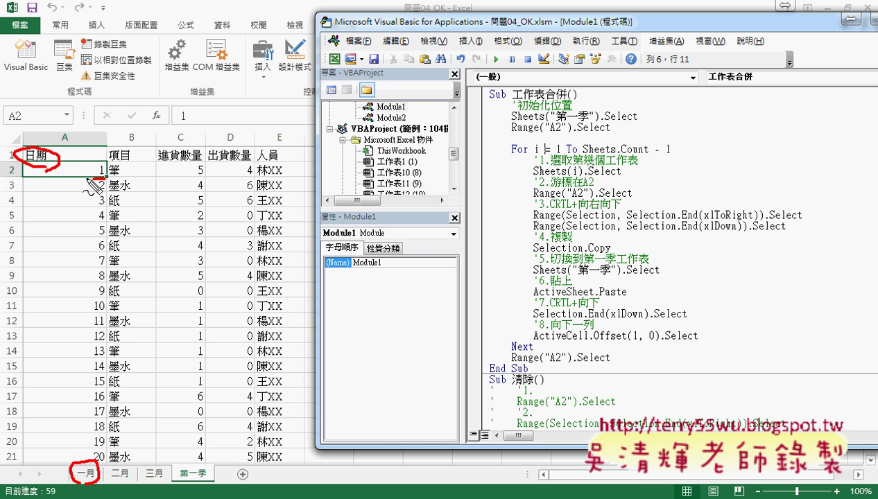
mouse_move(89, 177)
mouse_down()
mouse_move(69, 167)
mouse_move(91, 178)
mouse_up()
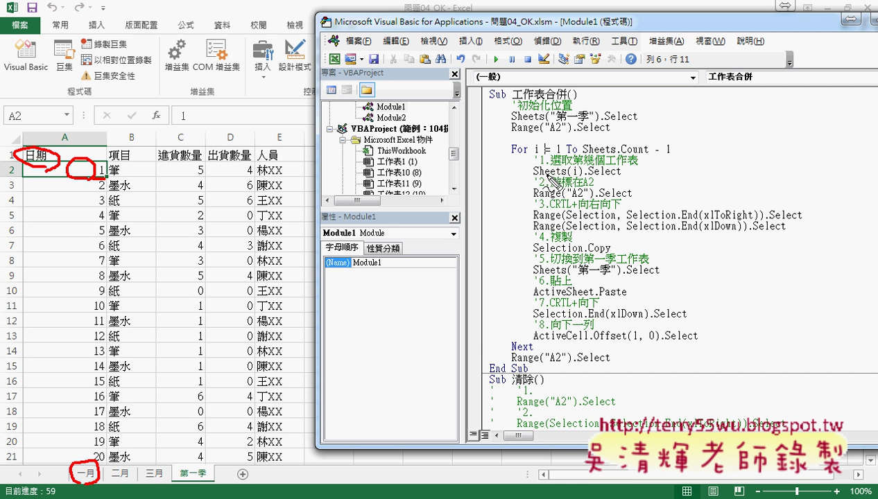
drag(534, 179, 621, 178)
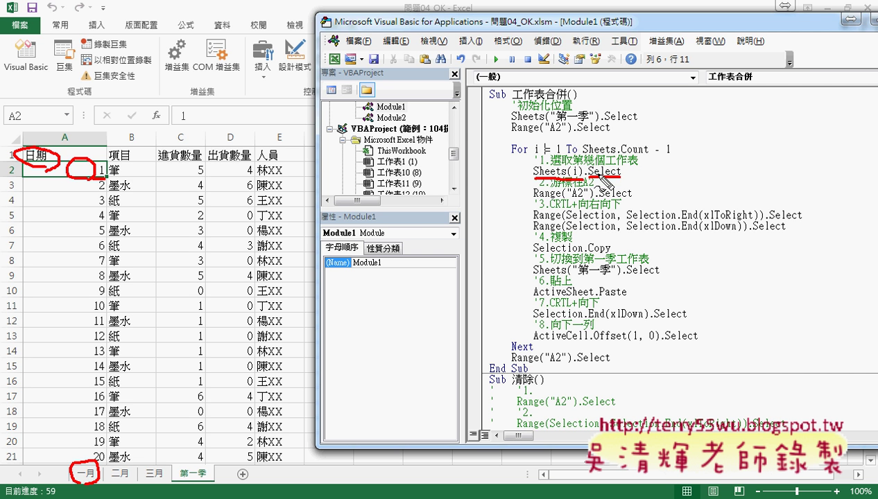
drag(82, 459, 81, 182)
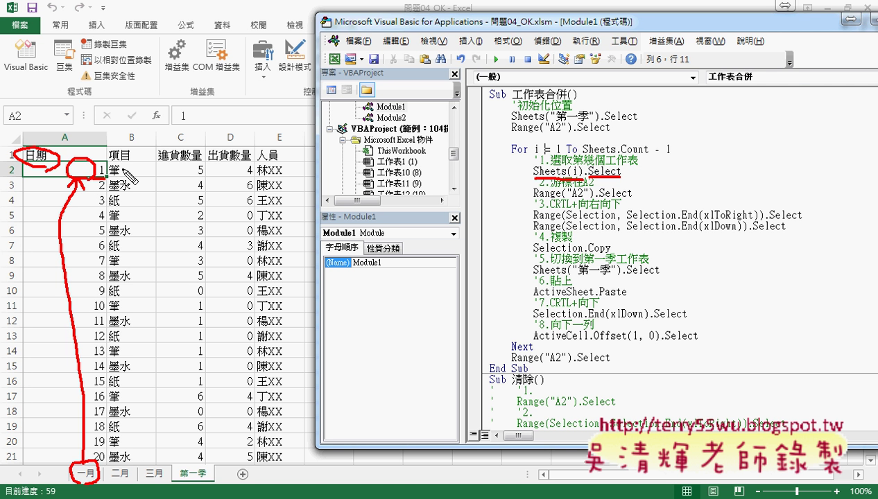
key(Escape)
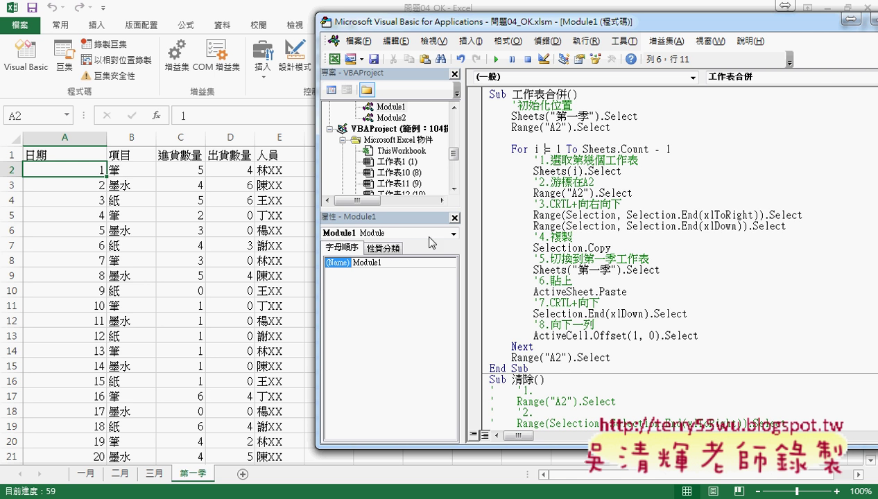
Step: Run 工作表合併_增加月份, filling 第一季 with month-prefixed dates like 一月1日
click(654, 243)
scroll(659, 244, down, 3)
scroll(660, 245, down, 3)
scroll(661, 245, down, 4)
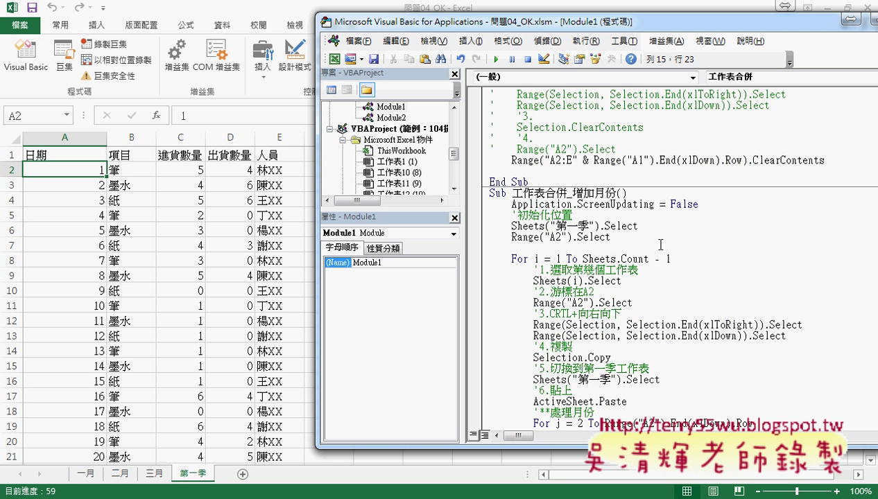
scroll(655, 239, down, 2)
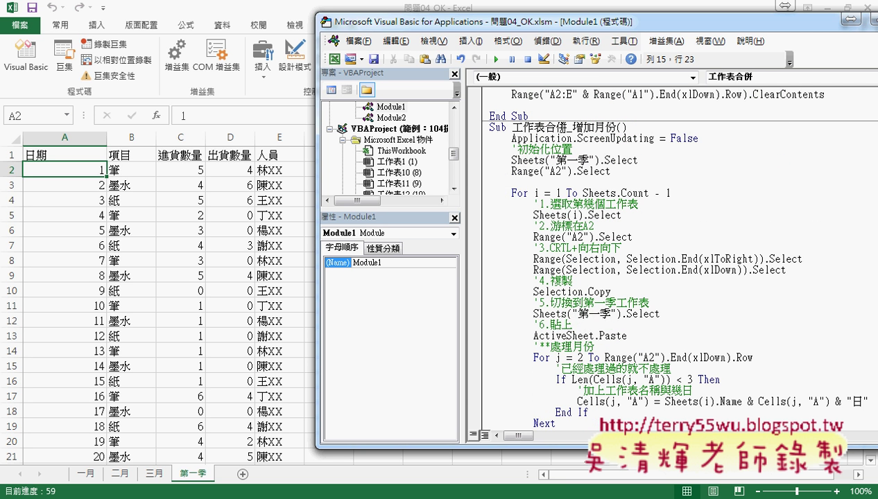
drag(564, 127, 615, 127)
click(594, 201)
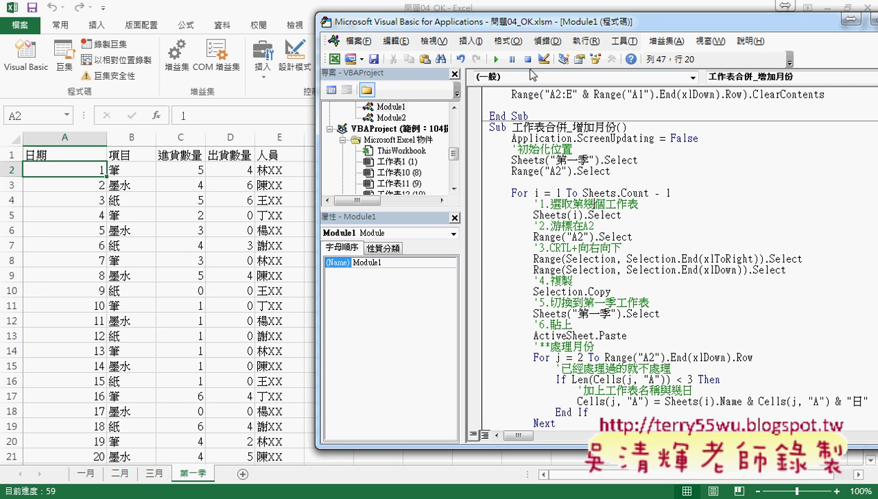
click(496, 60)
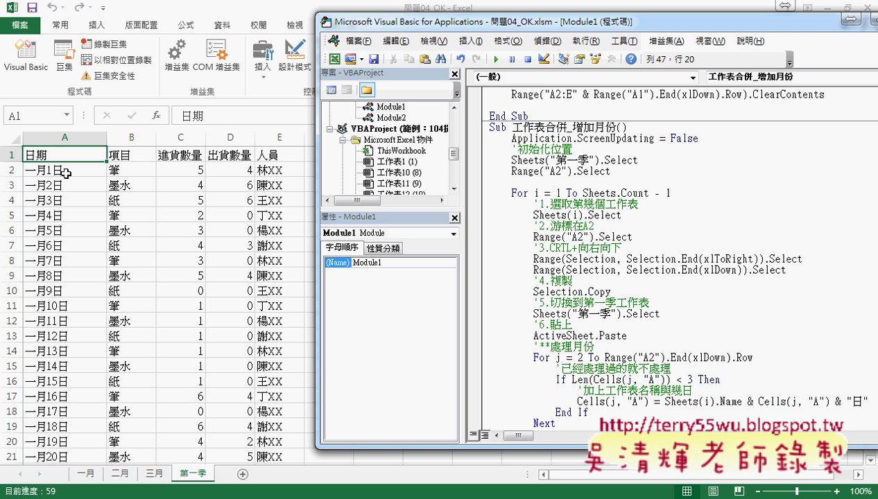
Step: Run the 清除 macro again, leaving only the 日期–人員 header row on 第一季
scroll(594, 242, up, 2)
scroll(594, 243, up, 5)
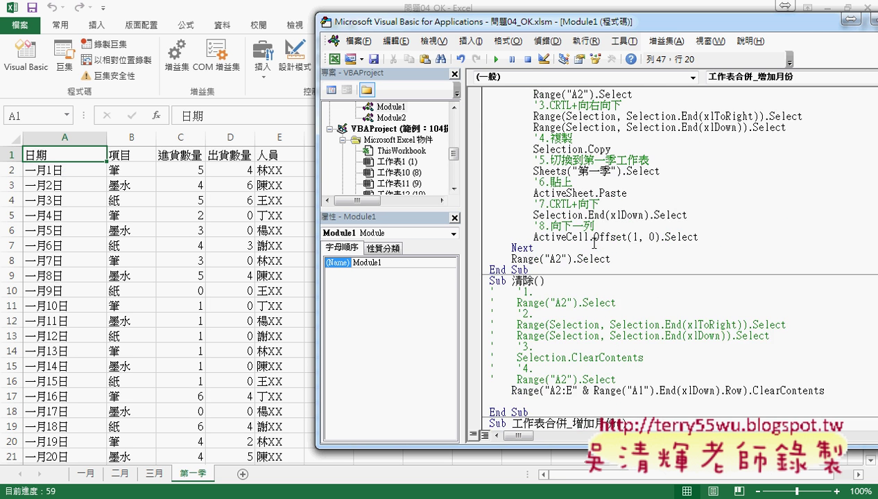
scroll(594, 242, up, 5)
scroll(594, 242, down, 3)
click(561, 335)
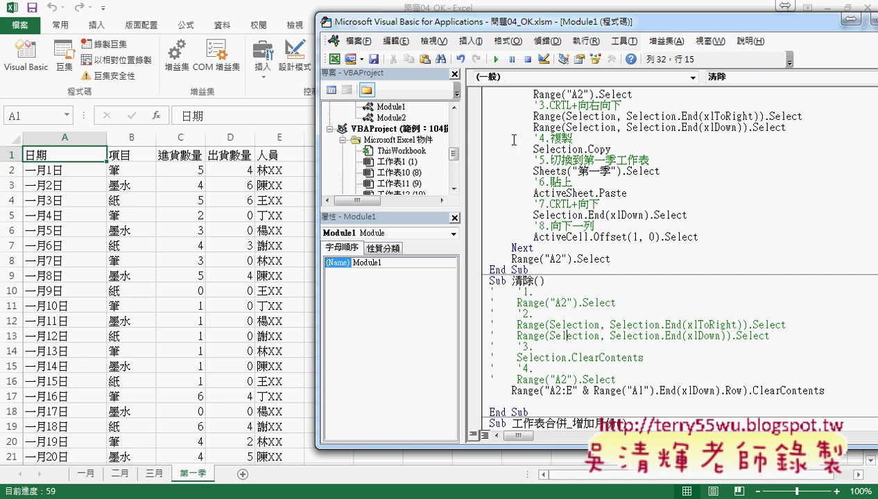
click(494, 61)
scroll(509, 241, up, 2)
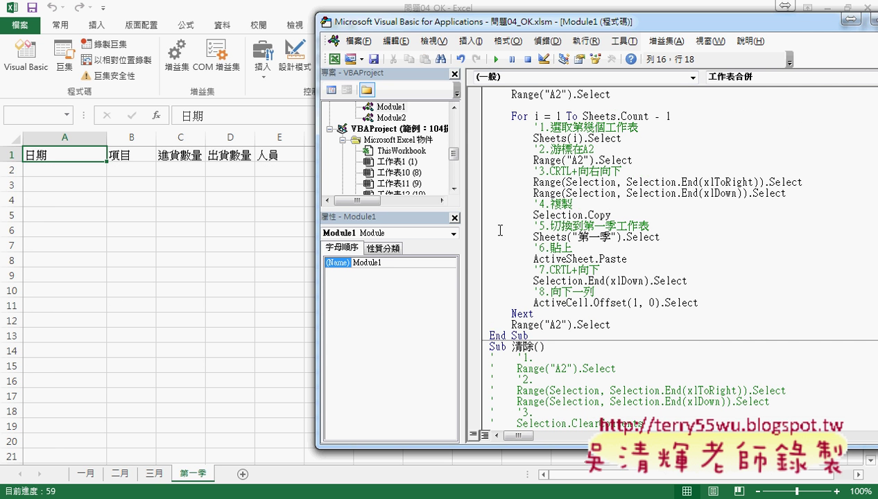
Step: Set a breakpoint on ActiveSheet.Paste, run 工作表合併, step once with F8, then reset
click(470, 260)
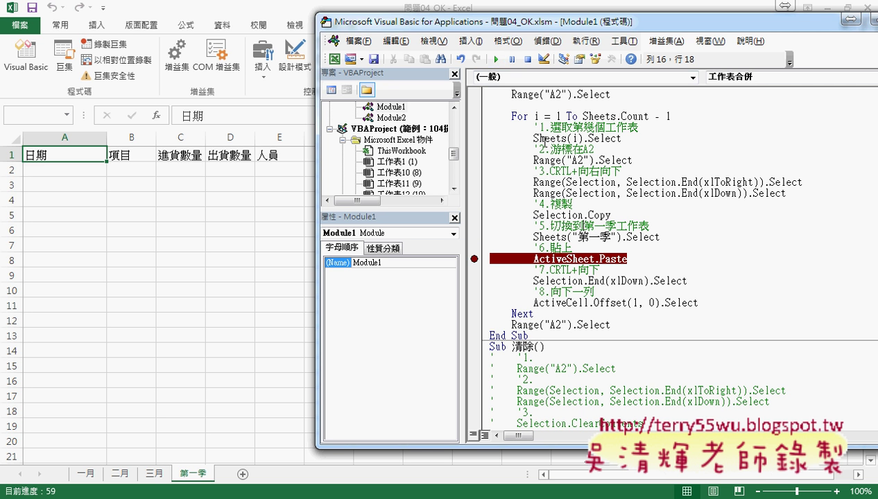
click(497, 61)
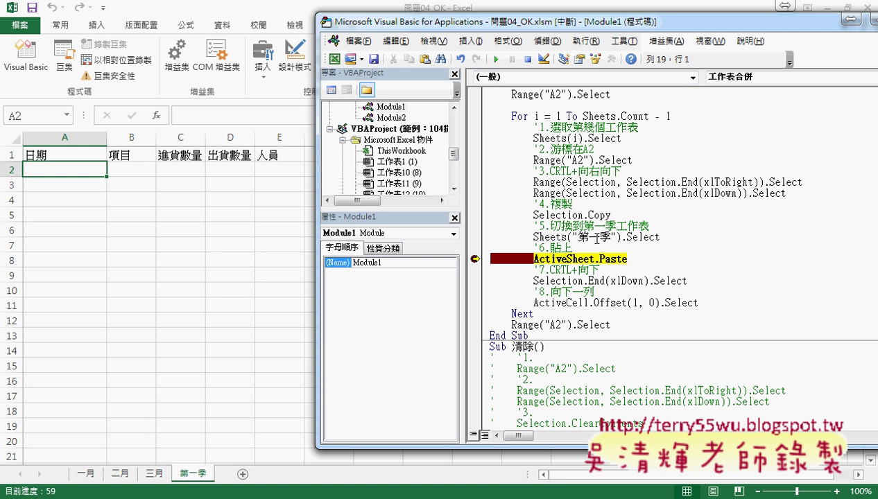
key(F8)
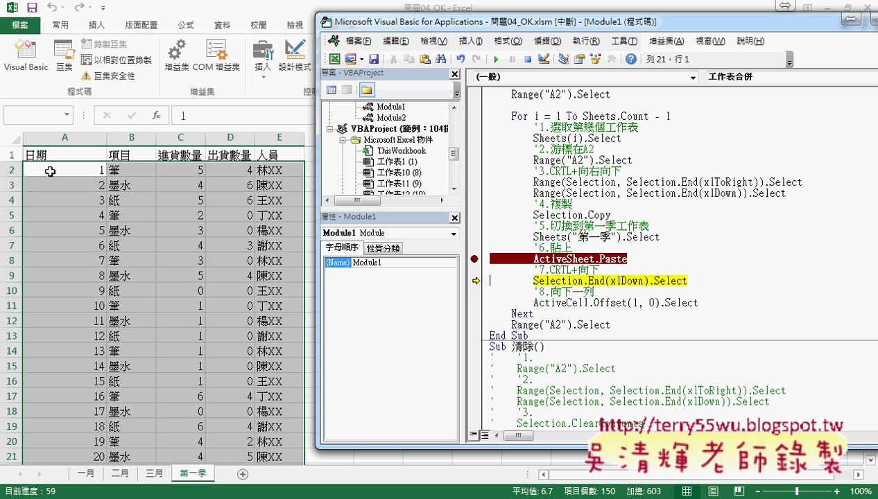
click(530, 62)
Step: Remove the ActiveSheet.Paste breakpoint and select a block of the merge code
scroll(547, 205, down, 2)
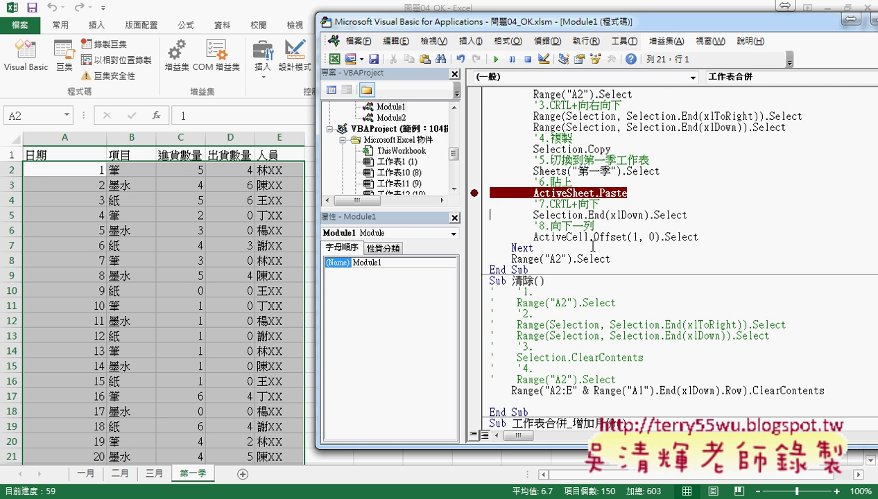
click(475, 194)
scroll(537, 206, up, 3)
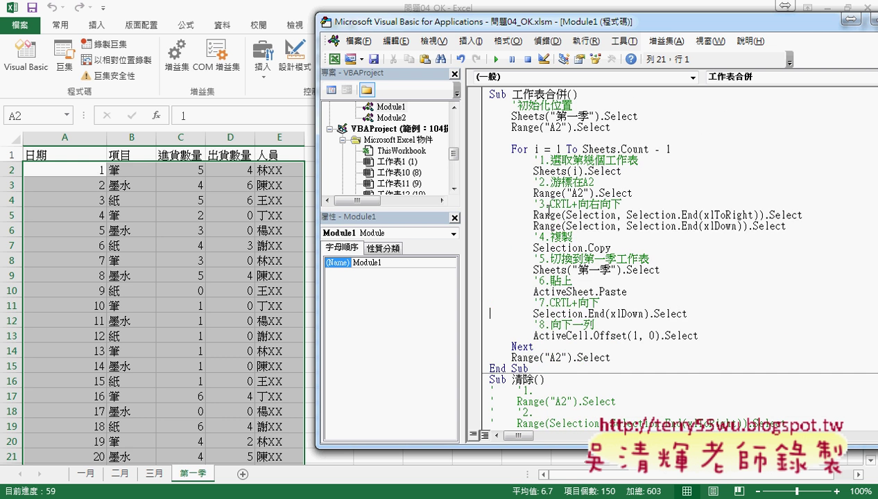
mouse_move(529, 368)
mouse_down()
mouse_move(479, 206)
mouse_move(462, 89)
mouse_up()
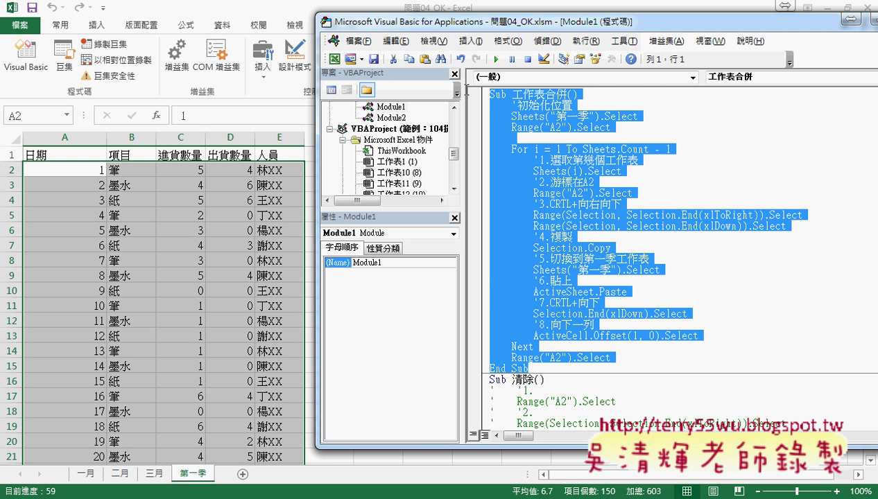
right_click(513, 119)
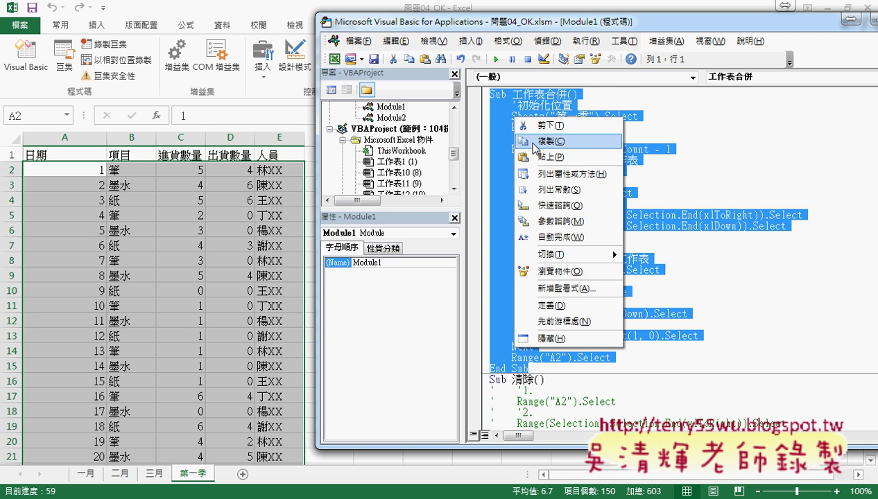
scroll(666, 223, down, 4)
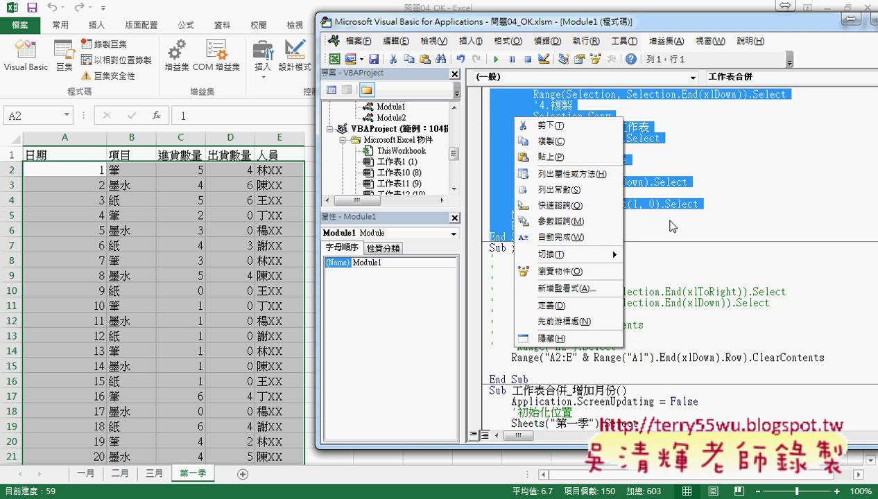
scroll(672, 227, down, 2)
click(670, 225)
Step: Review the For j month-prefix loop in 工作表合併_增加月份
drag(567, 324, 614, 324)
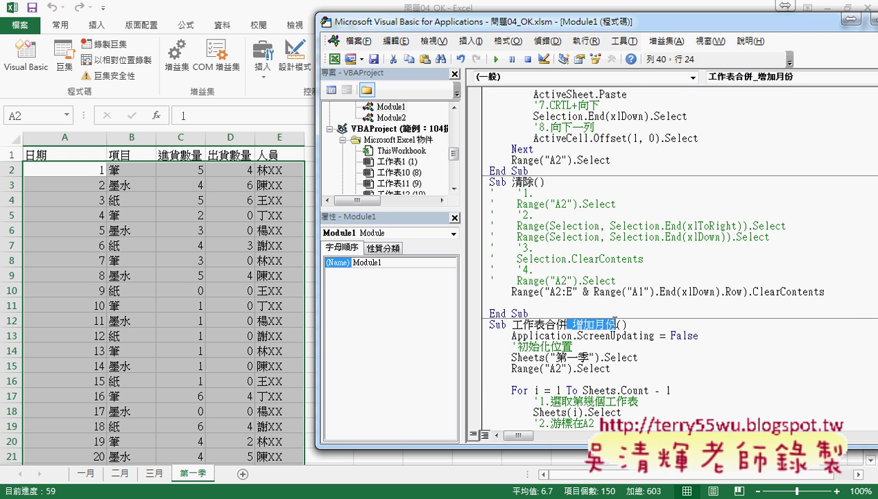
scroll(615, 321, down, 1)
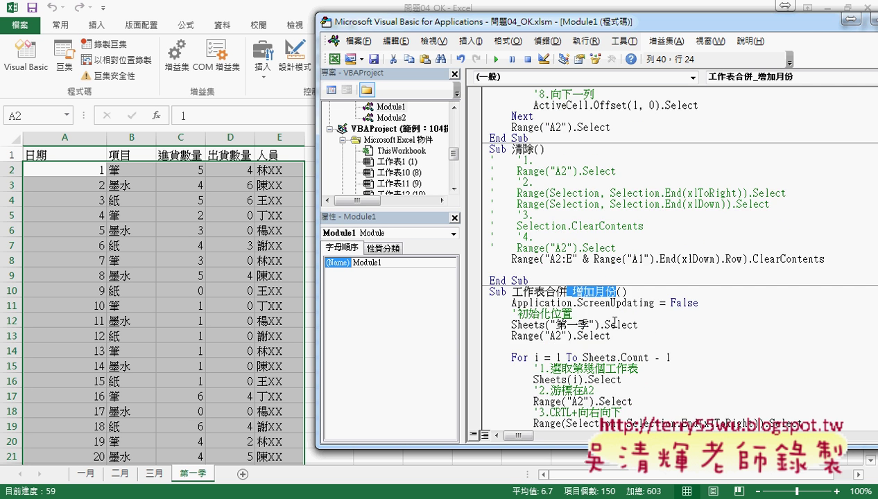
scroll(615, 322, down, 2)
scroll(616, 319, down, 4)
scroll(617, 315, down, 1)
scroll(617, 314, down, 1)
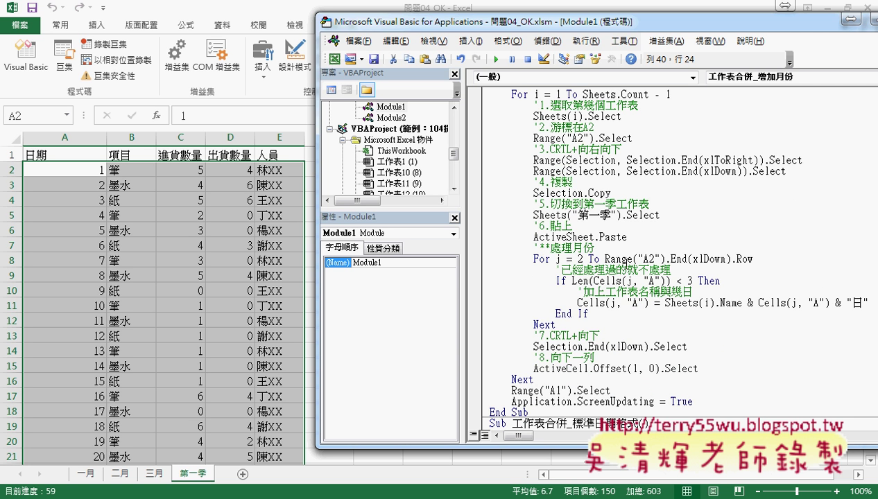
click(616, 236)
mouse_move(556, 325)
mouse_down()
mouse_move(471, 256)
mouse_move(357, 254)
mouse_up()
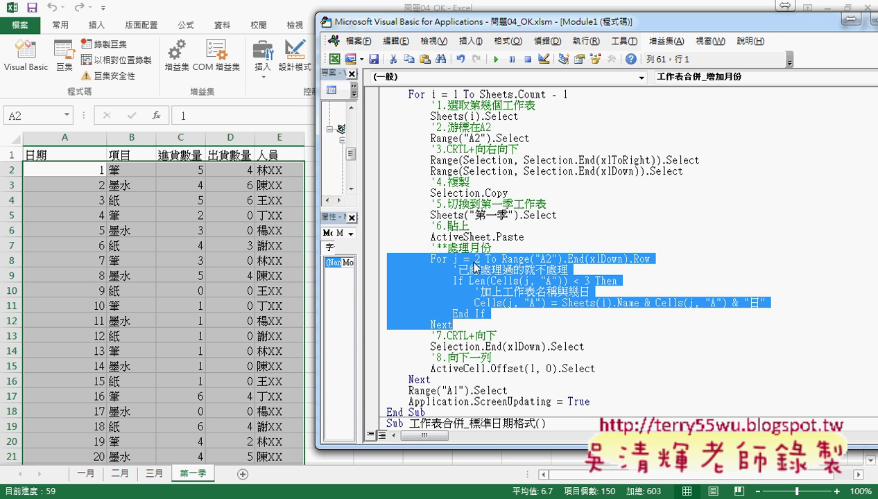
key(Left)
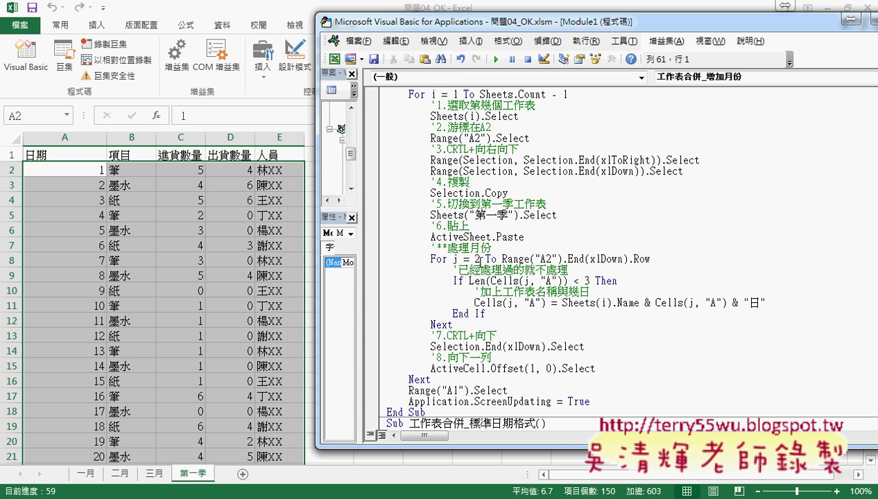
double_click(455, 259)
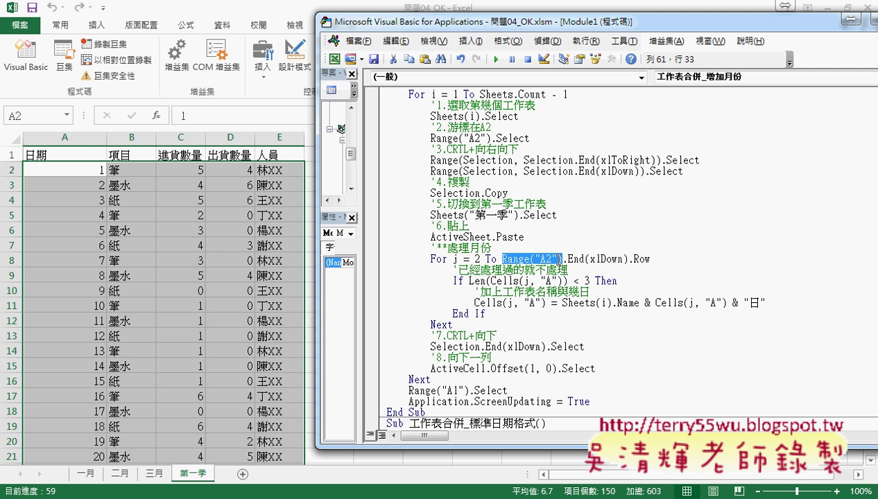
drag(503, 259, 649, 258)
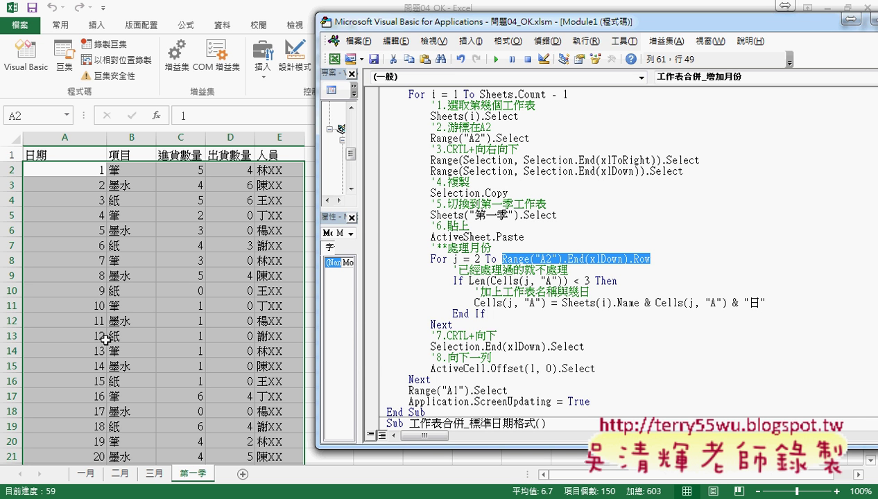
drag(469, 281, 573, 281)
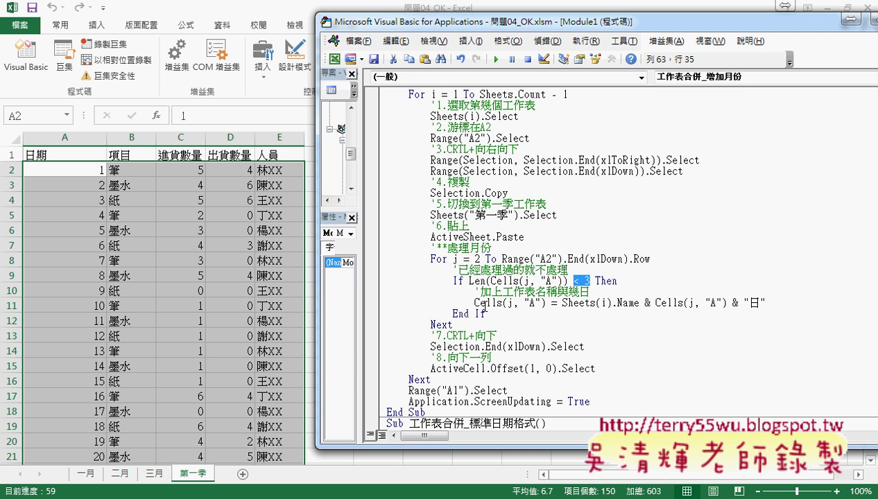
drag(474, 304, 645, 305)
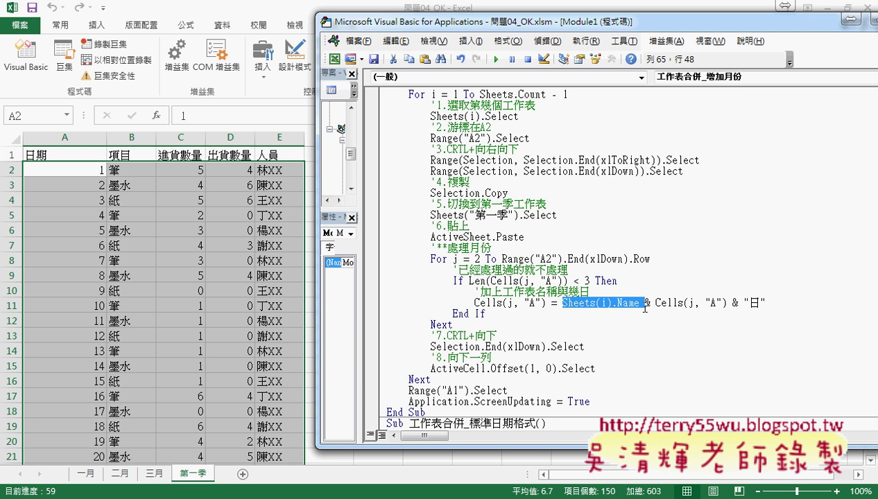
drag(726, 303, 652, 303)
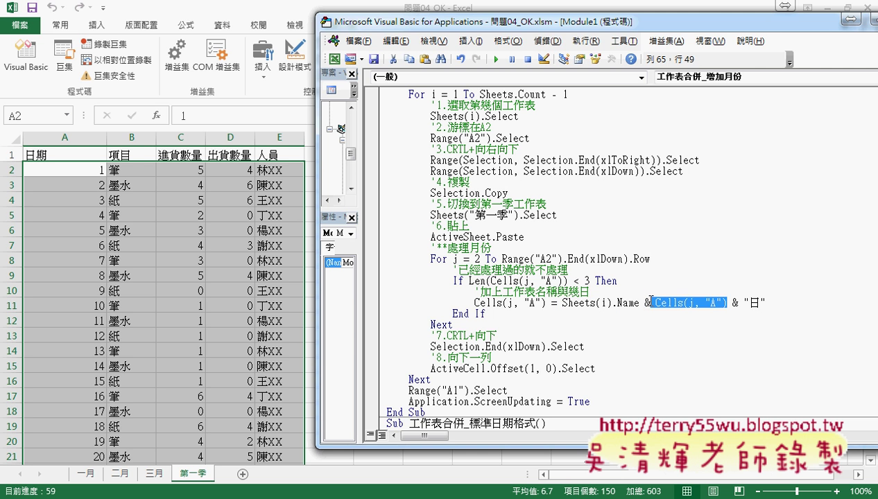
click(761, 300)
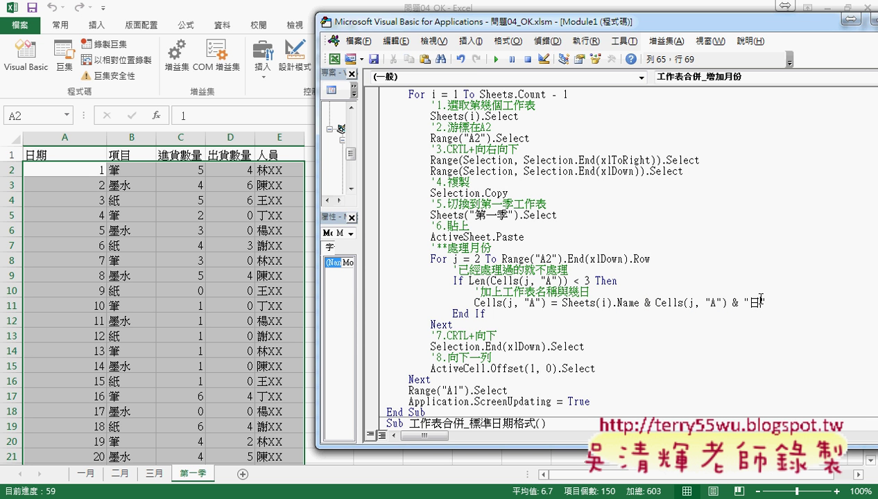
drag(617, 281, 454, 281)
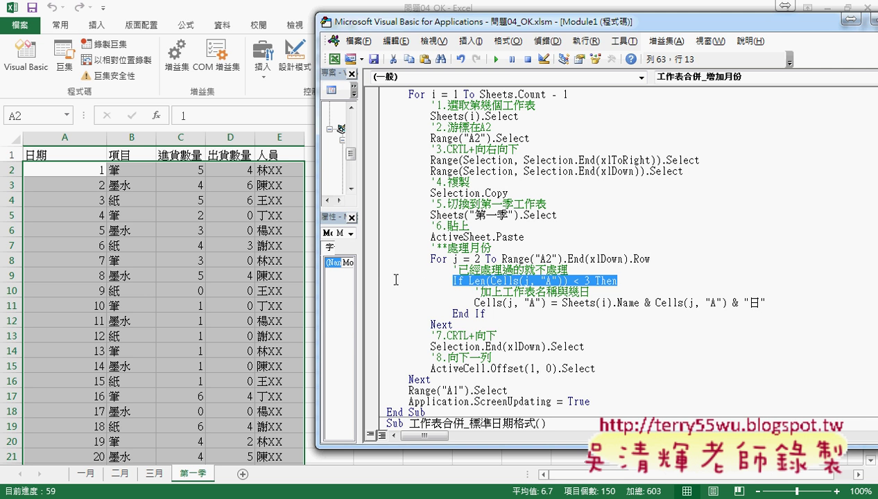
Step: Break on Selection.End(xlDown).Select, run and step with F8, confirming 第一季 shows 一月1日 to 一月30日
click(371, 346)
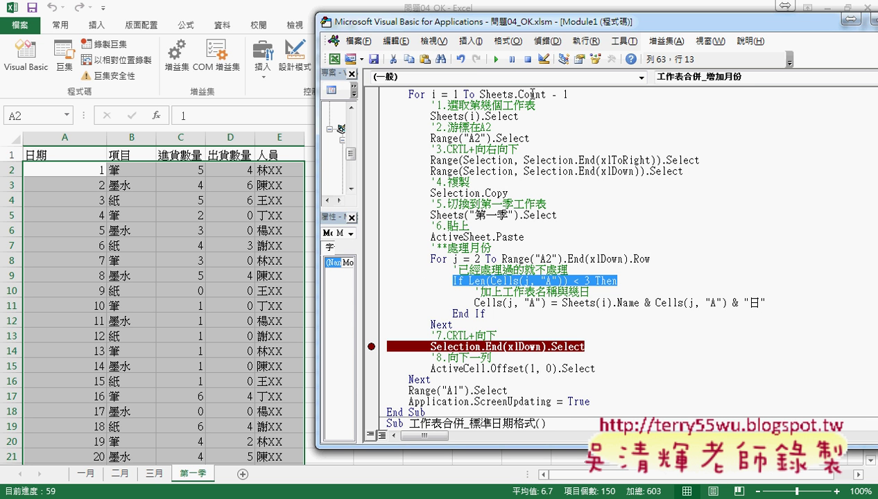
click(494, 61)
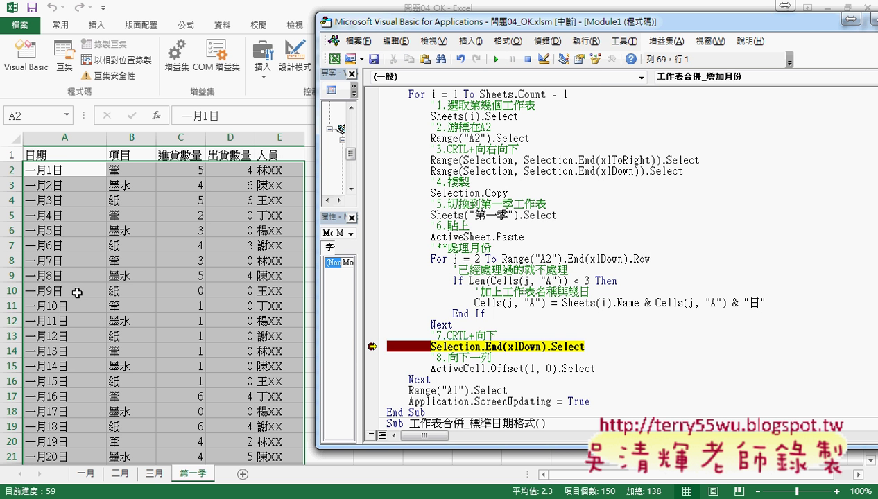
key(F8)
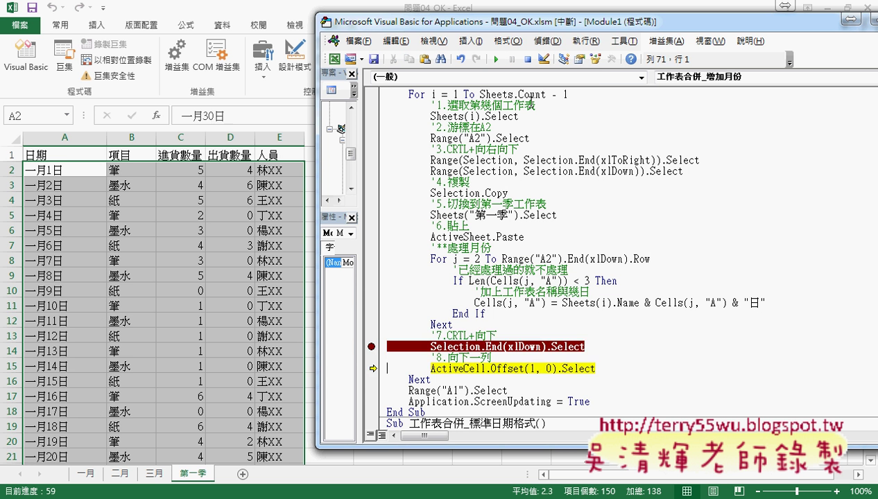
key(F8)
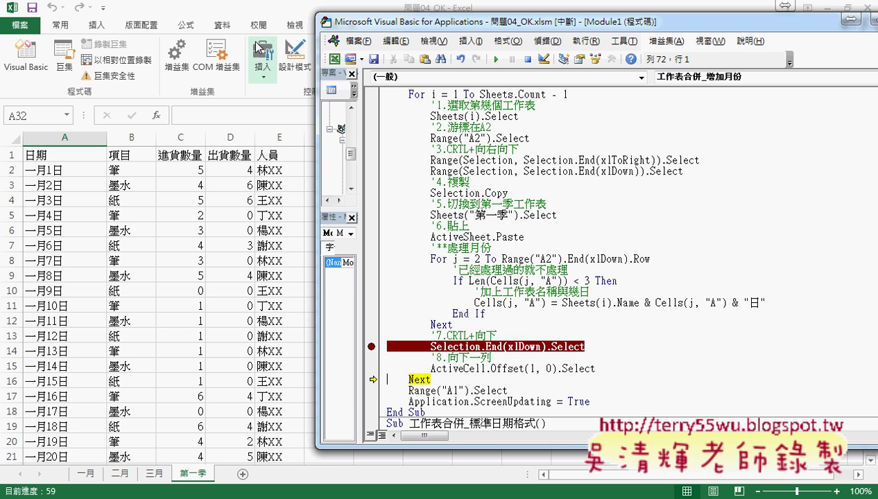
click(255, 16)
scroll(344, 219, down, 4)
scroll(254, 221, down, 3)
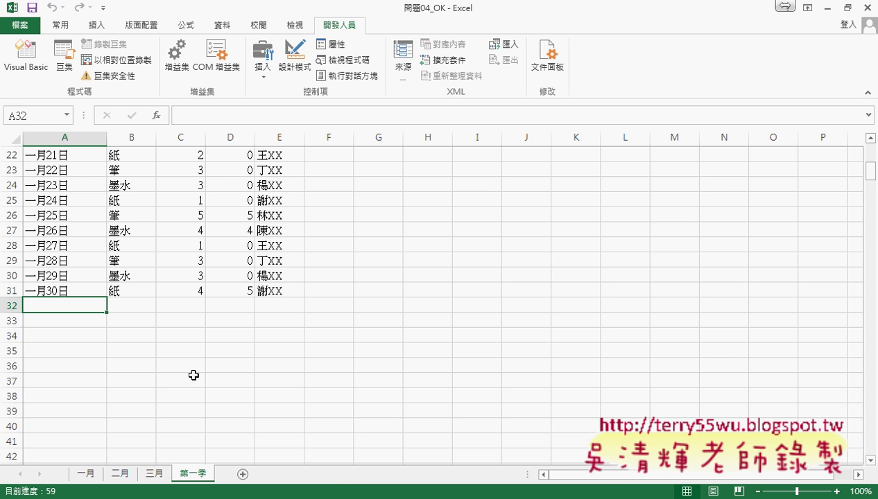
mouse_move(312, 498)
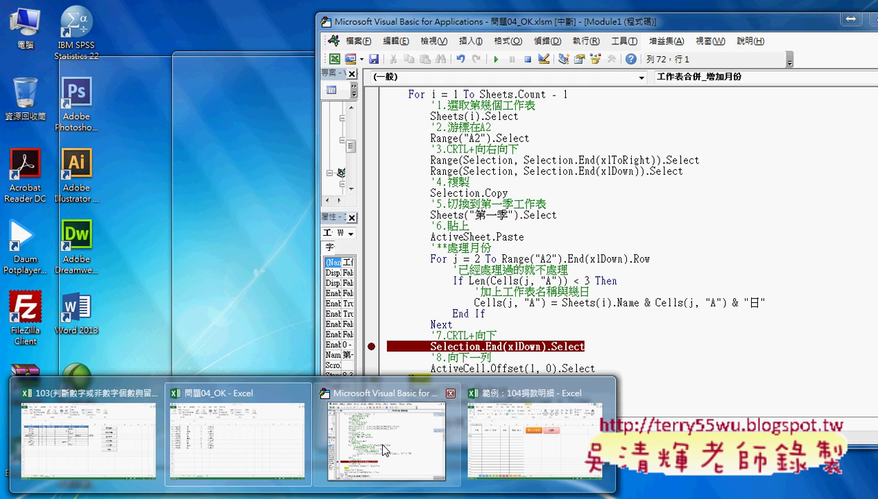
click(380, 444)
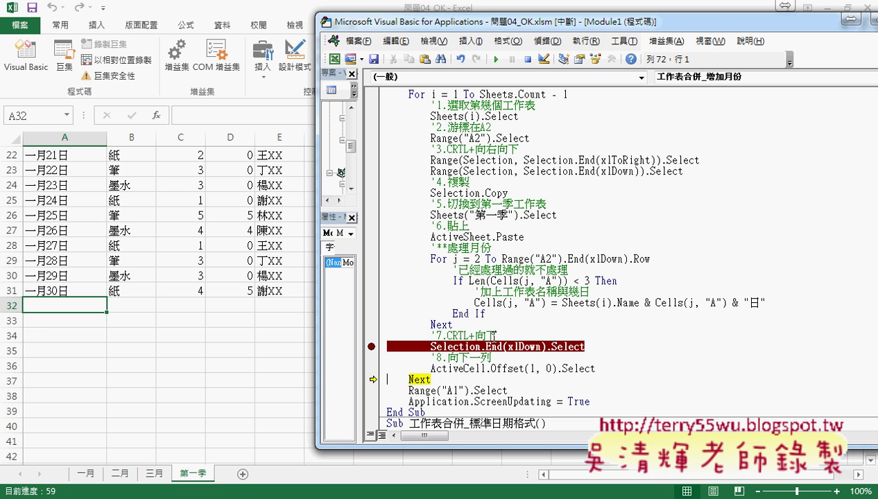
Step: Step with F8 through selecting the 二月 sheet and pasting its rows into 第一季
key(F8)
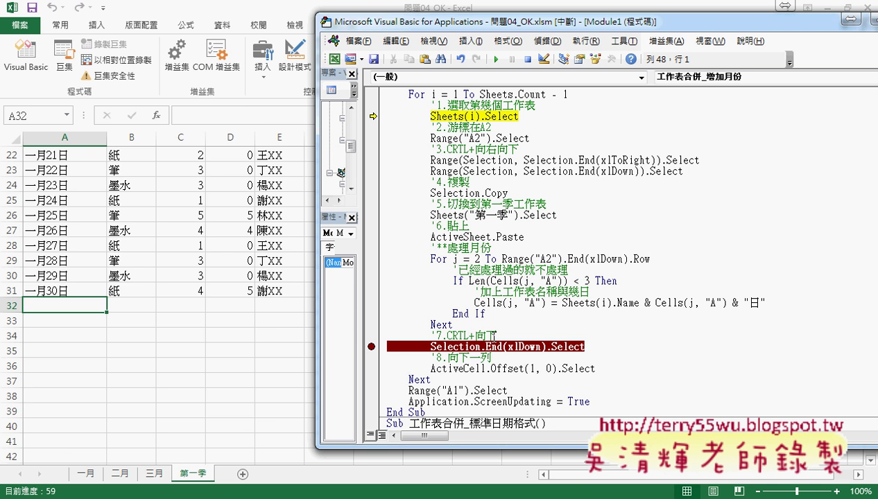
key(F8)
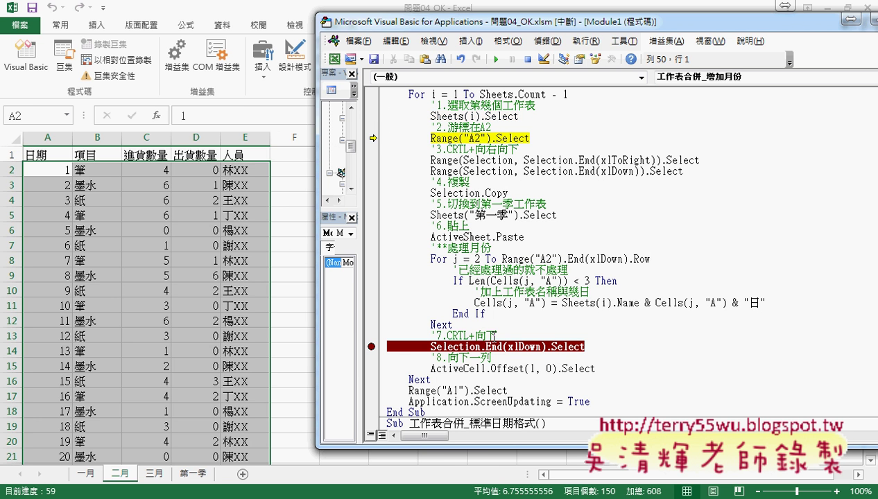
key(F8)
key(F8)
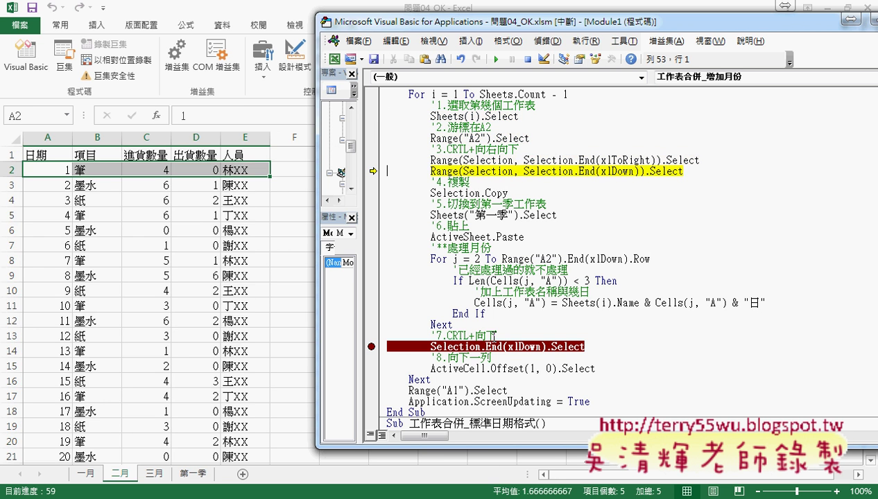
key(F8)
key(F8)
key(F8)
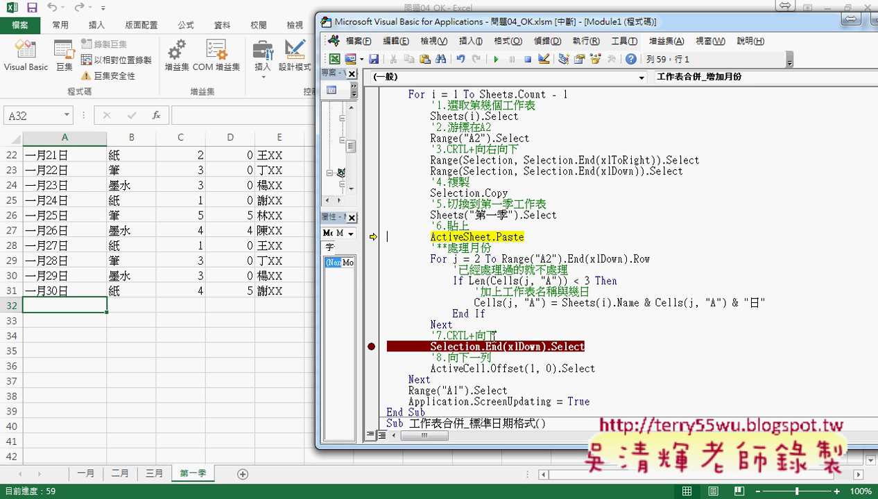
key(F8)
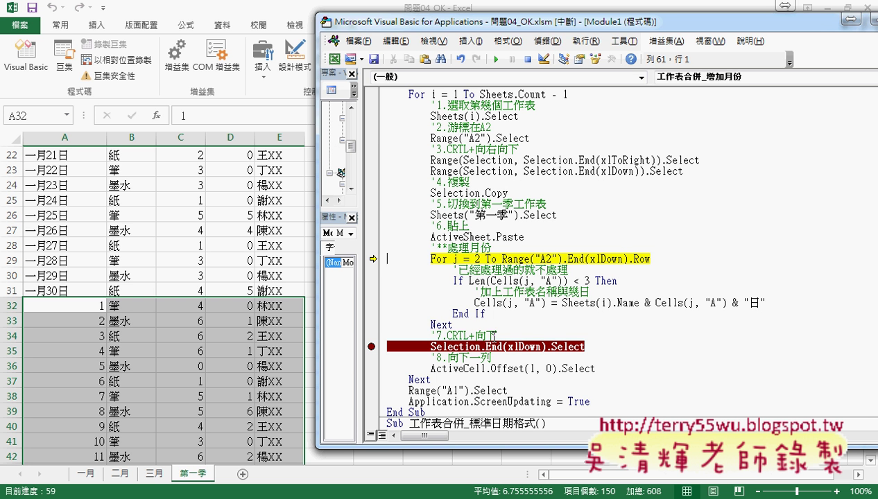
Step: Inspect the loop's starting value 2 and the date-length condition while stepping the date-fixing loop
double_click(478, 258)
key(F8)
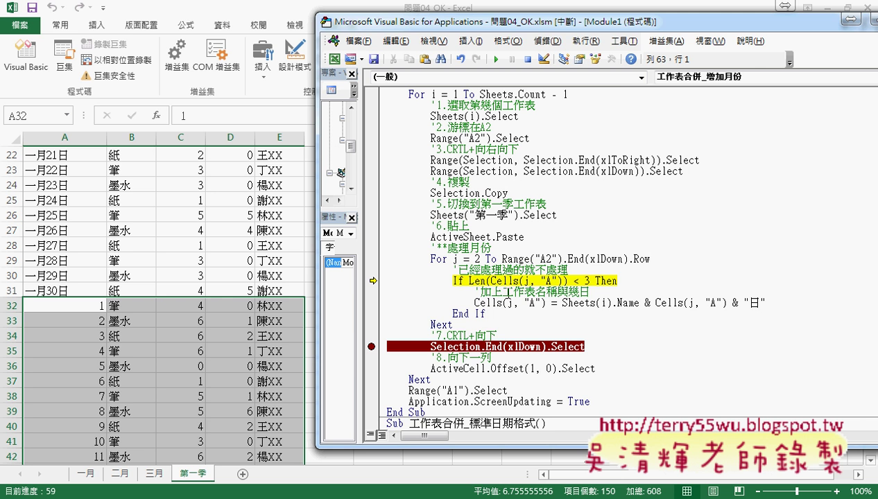
mouse_move(565, 281)
drag(591, 280, 469, 281)
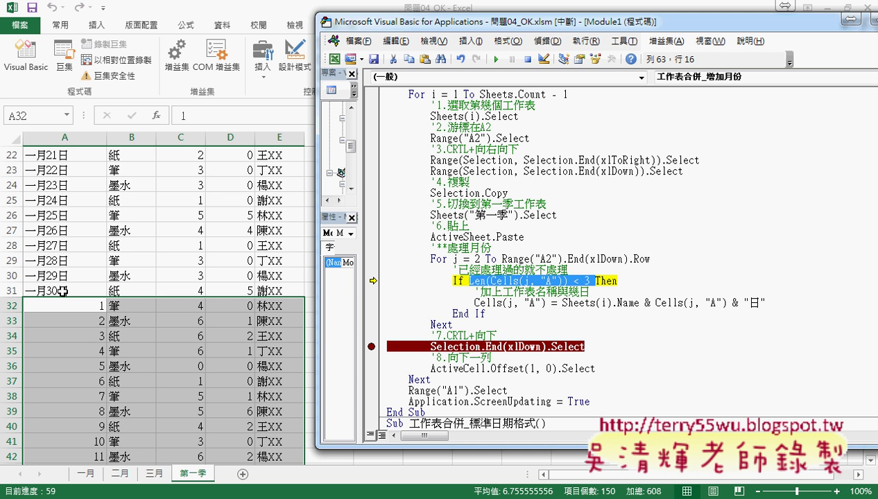
key(F8)
key(F8)
key(F8)
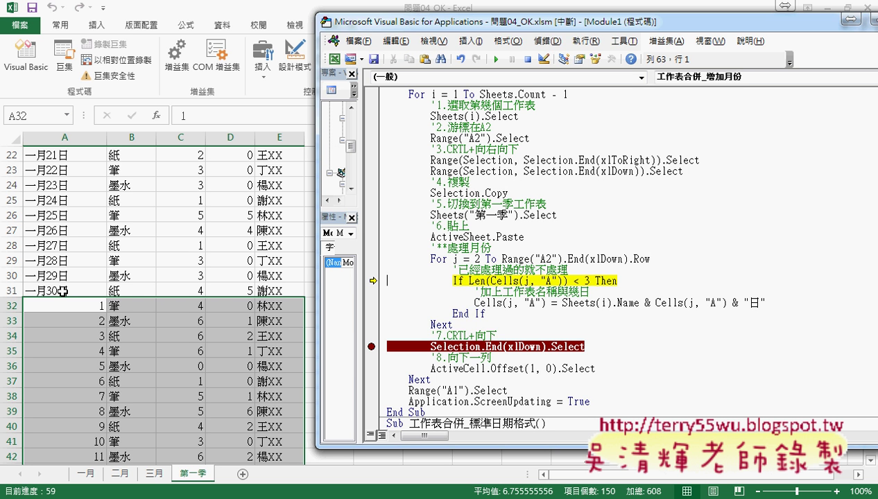
key(F8)
key(F8)
key(F8)
key(F8)
key(F8)
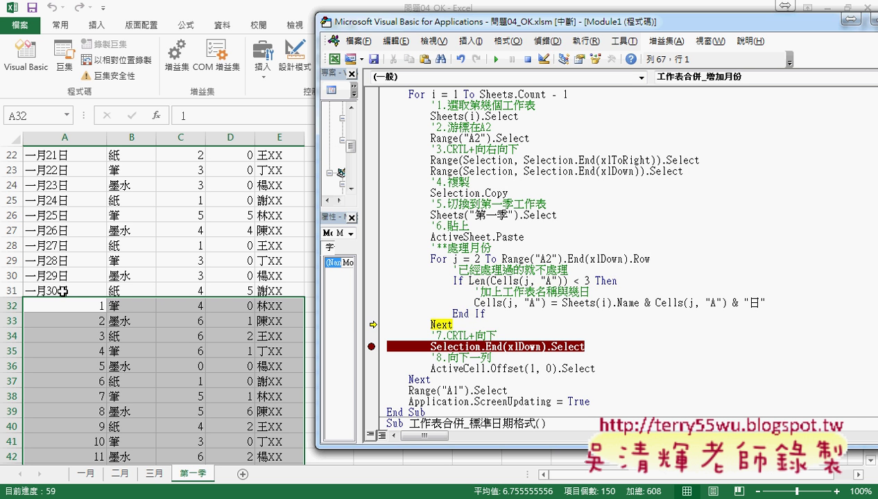
Step: Break on the Cells(j, "A") line to write 二月1日 and 二月2日, then remove it and finish February
click(372, 303)
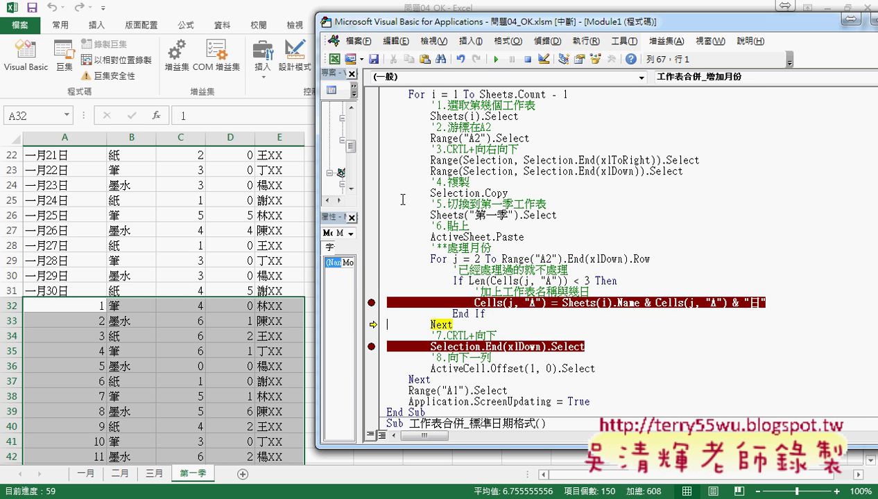
click(492, 60)
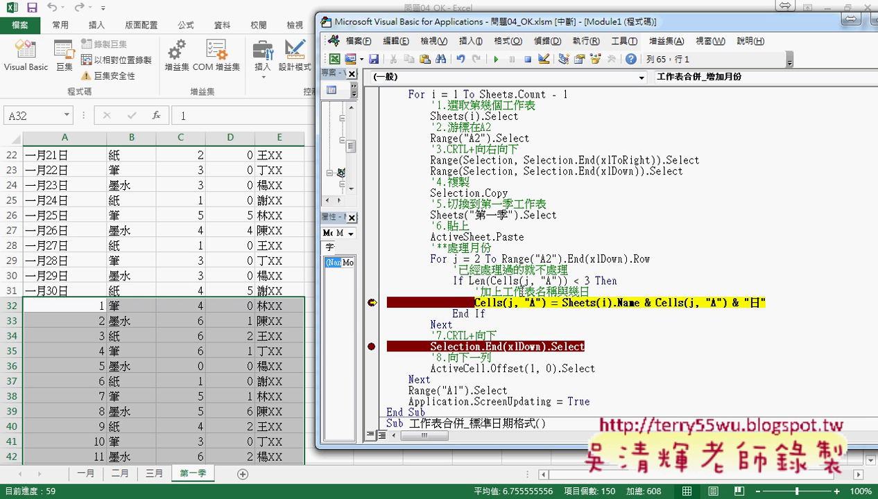
mouse_move(511, 303)
key(F8)
key(F8)
key(F8)
key(F8)
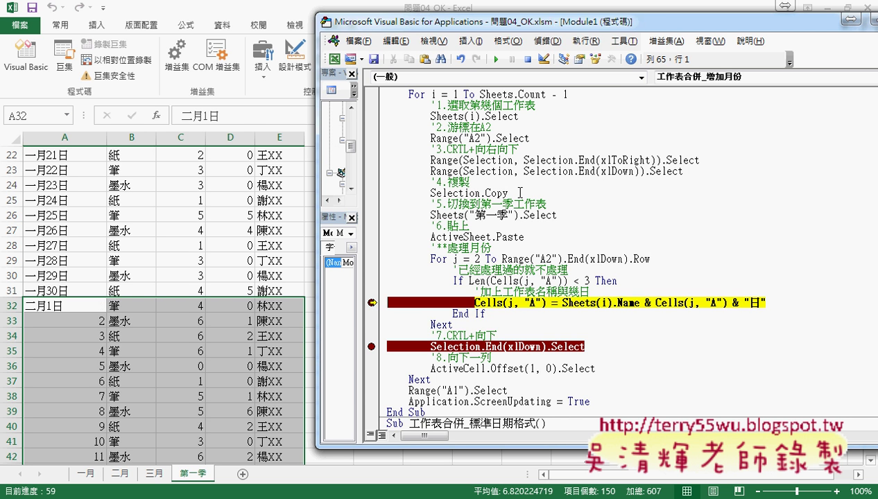
key(F8)
key(F8)
key(F8)
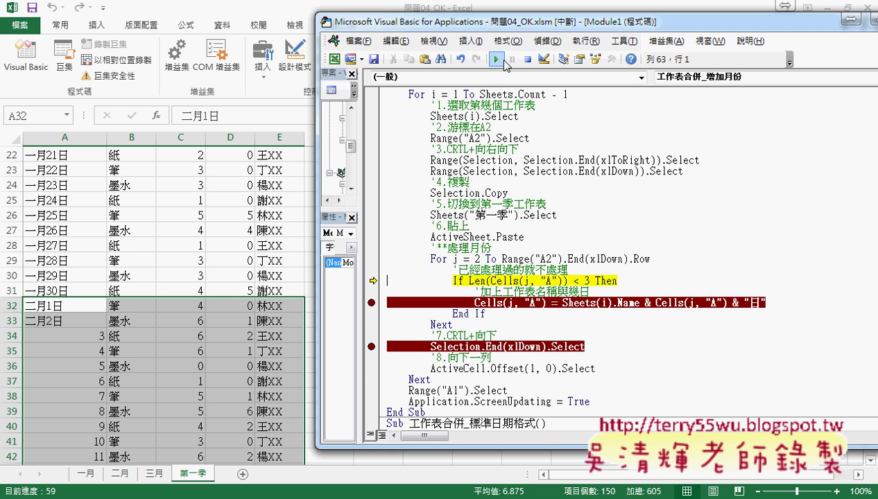
click(497, 59)
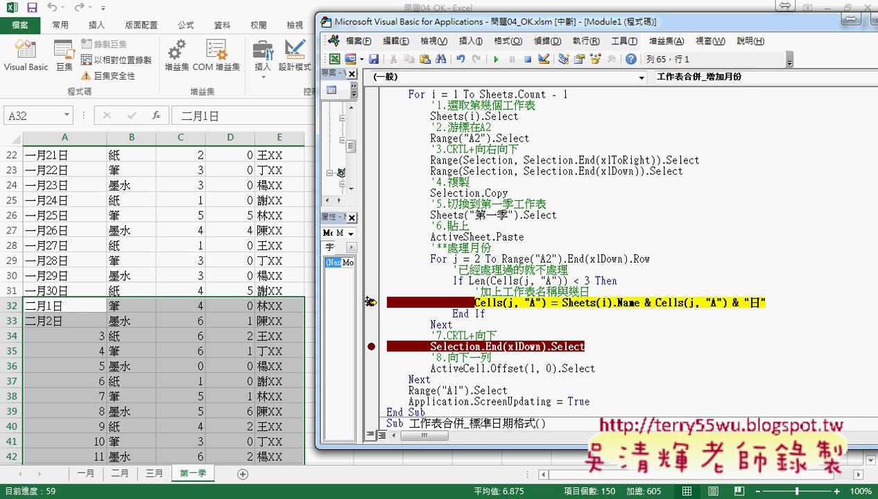
click(372, 303)
click(496, 59)
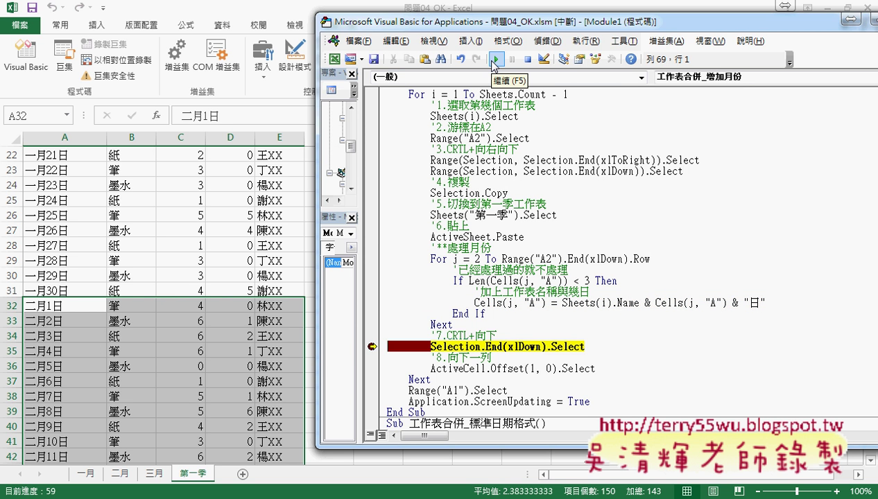
key(F8)
Step: Step the macro through copying the 三月 data into 第一季 and check the workbook rows
key(F8)
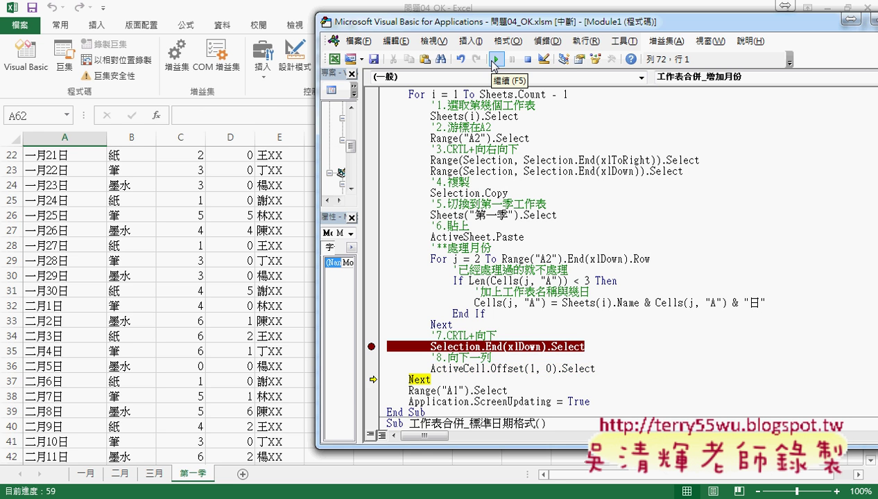
key(F8)
key(F8)
key(F8)
key(F8)
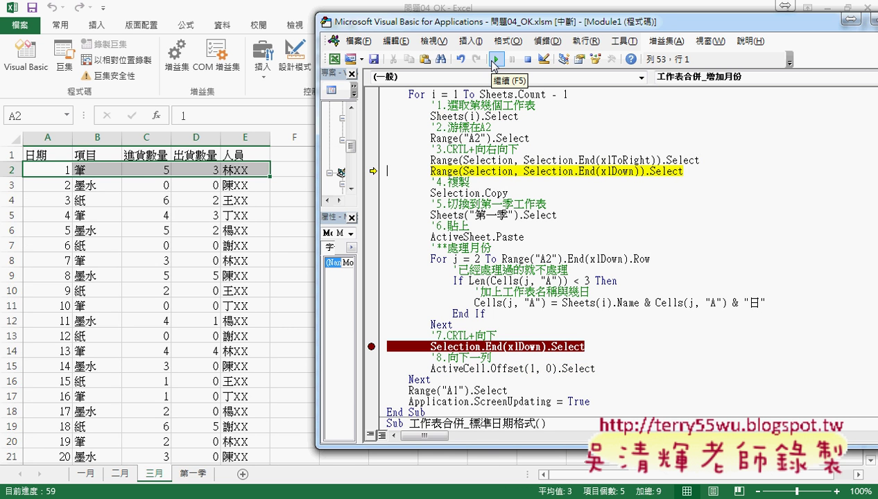
key(F8)
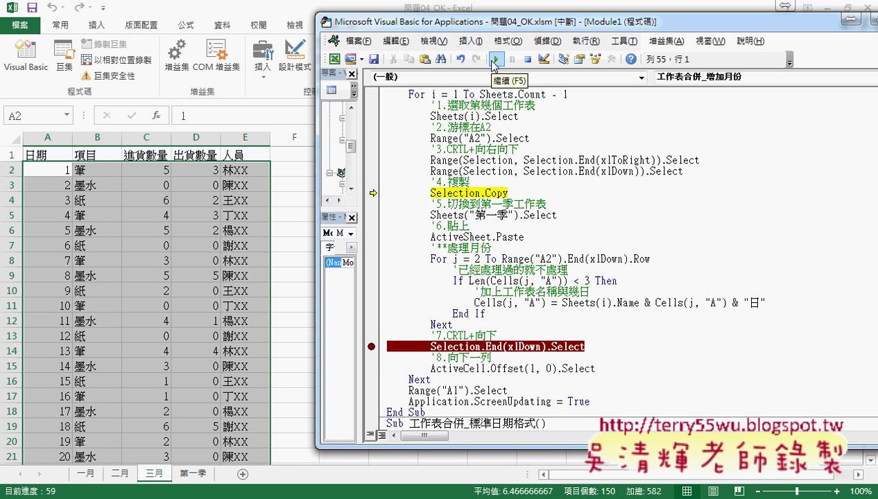
key(F8)
key(F8)
key(F8)
key(F8)
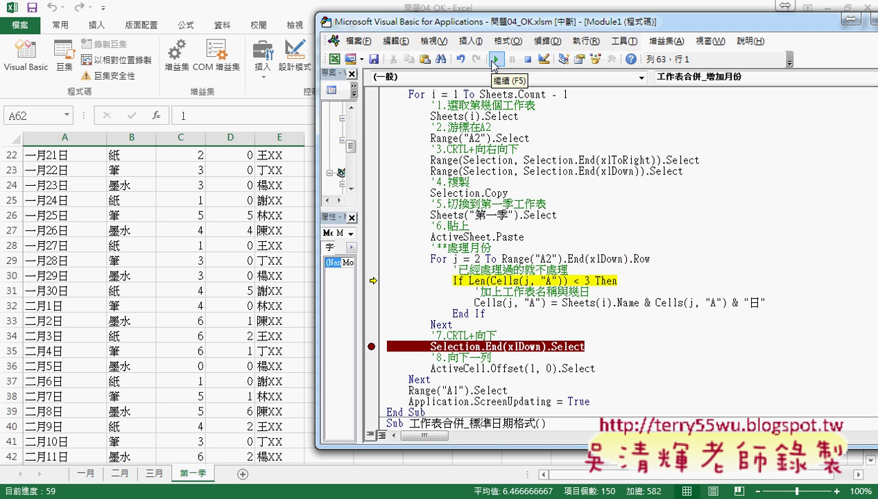
scroll(83, 314, down, 3)
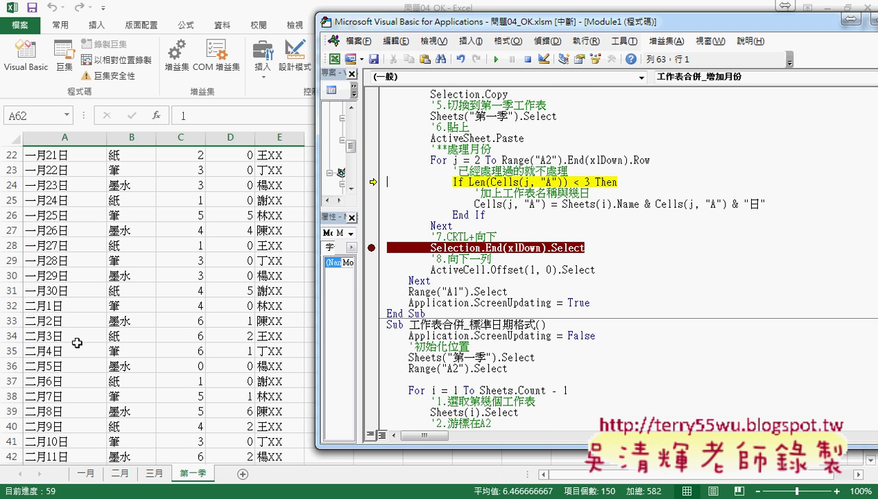
click(210, 14)
scroll(186, 228, down, 6)
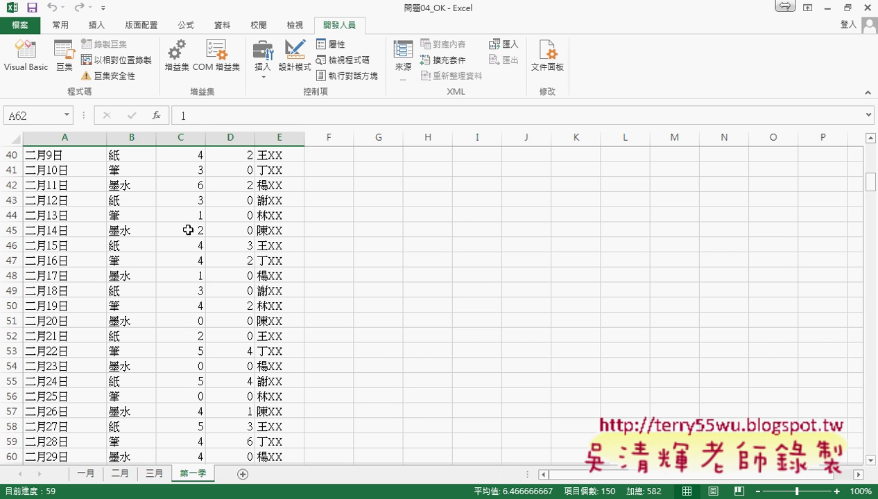
scroll(181, 246, down, 3)
scroll(40, 279, down, 2)
scroll(99, 291, down, 3)
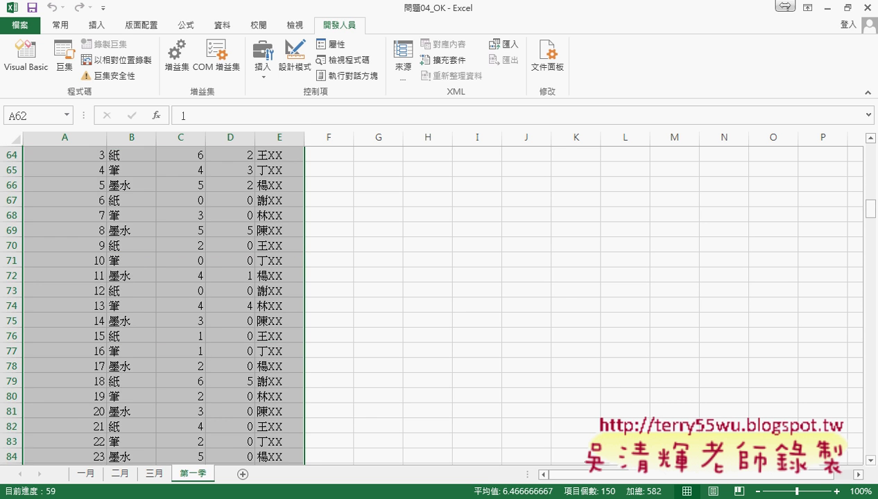
Step: Remove the breakpoint on Selection.End(xlDown).Select and let the merge macro run to completion
mouse_move(290, 482)
click(398, 438)
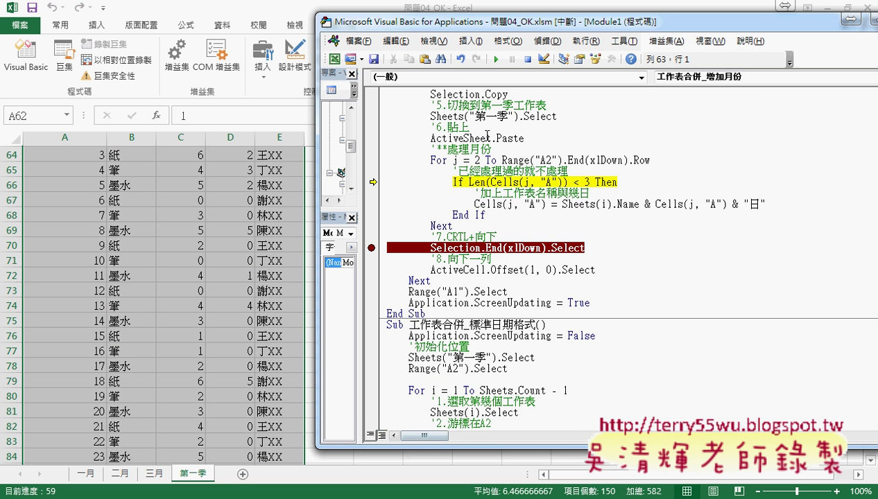
click(496, 59)
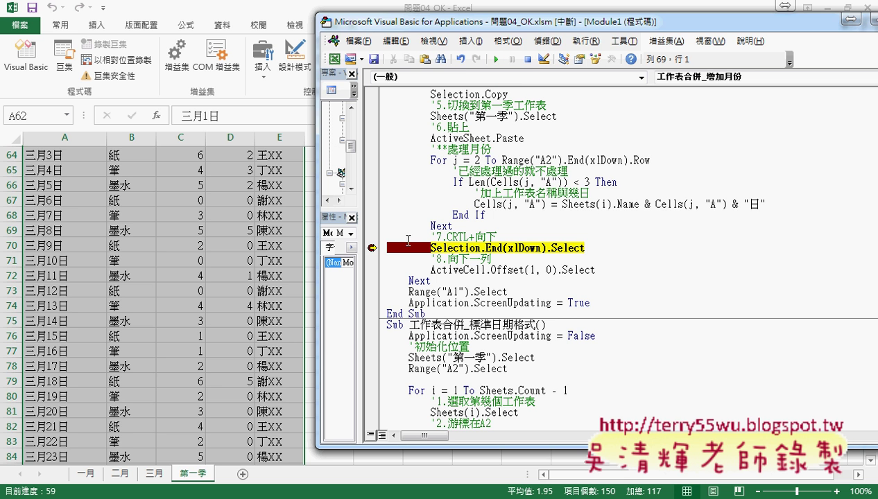
click(370, 248)
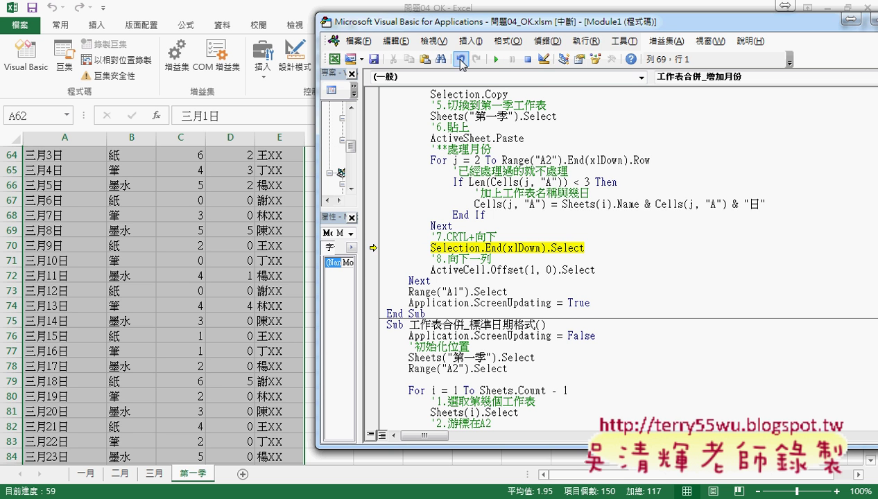
click(496, 59)
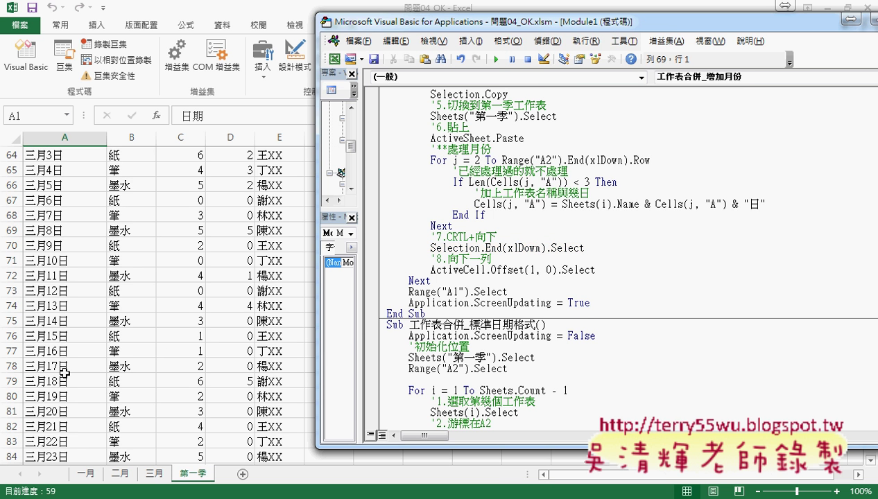
Step: Review the 工作表合併_增加月份 procedure code in the VBA editor
click(452, 303)
scroll(455, 304, up, 3)
scroll(456, 304, up, 4)
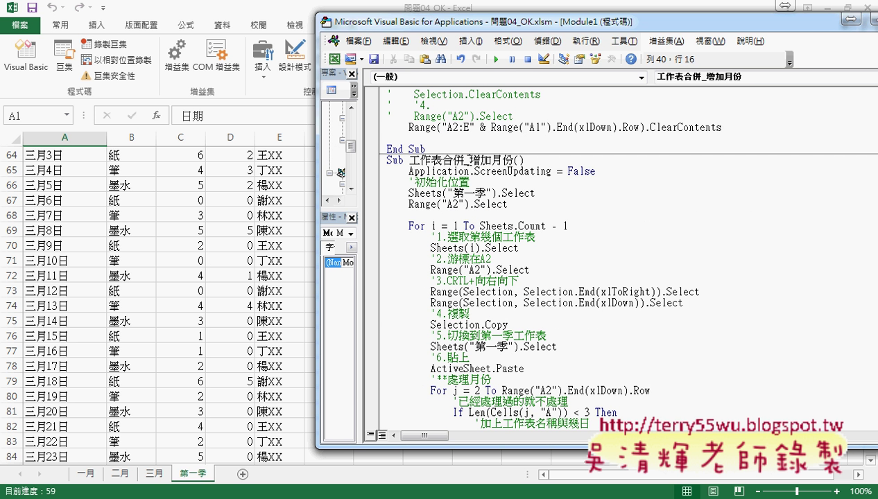
drag(469, 160, 514, 160)
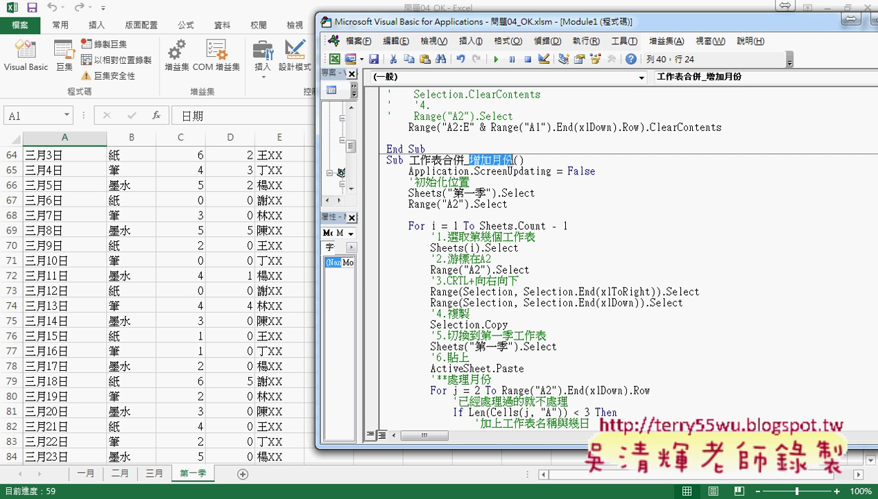
Step: Bring the 第一季 sheet back in front and scroll up toward its header row
click(251, 317)
scroll(392, 309, up, 7)
scroll(392, 310, up, 7)
Step: Clear 第一季, rerun 工作表合併_標準日期格式 for 105.01.01(週五)-style dates, then switch to the browser notes
scroll(392, 309, up, 7)
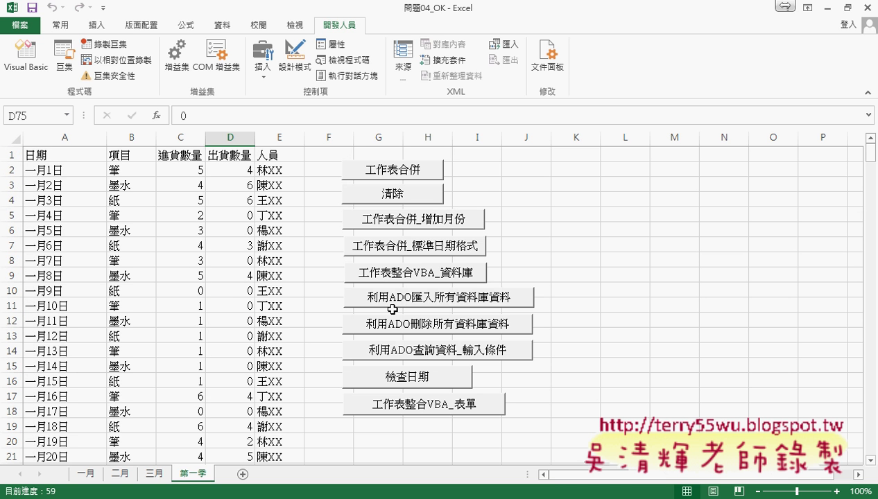
click(400, 197)
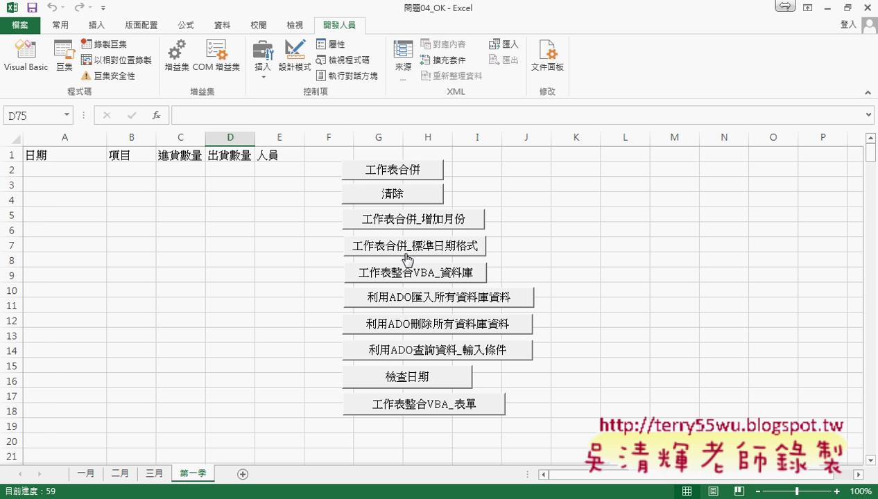
click(435, 249)
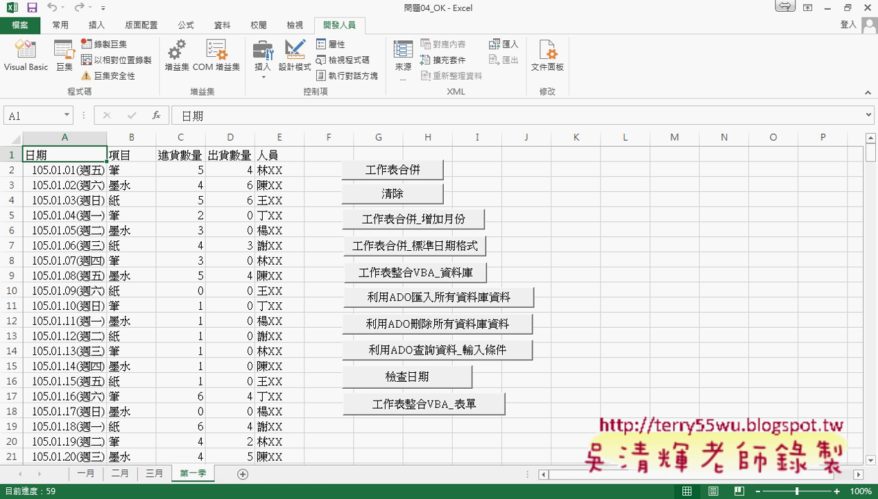
key(alt+Tab)
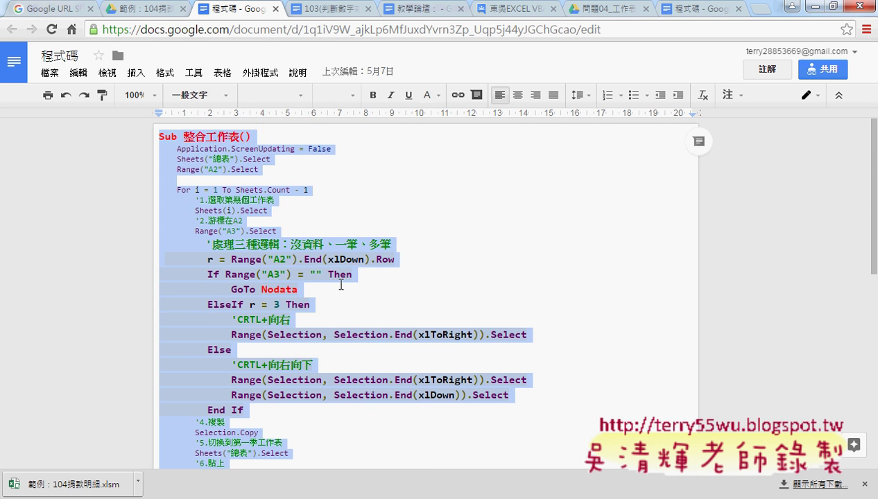
Step: Move to the last 程式碼 document tab and scroll back to its 練習錄製工作表合併 section
scroll(340, 285, down, 3)
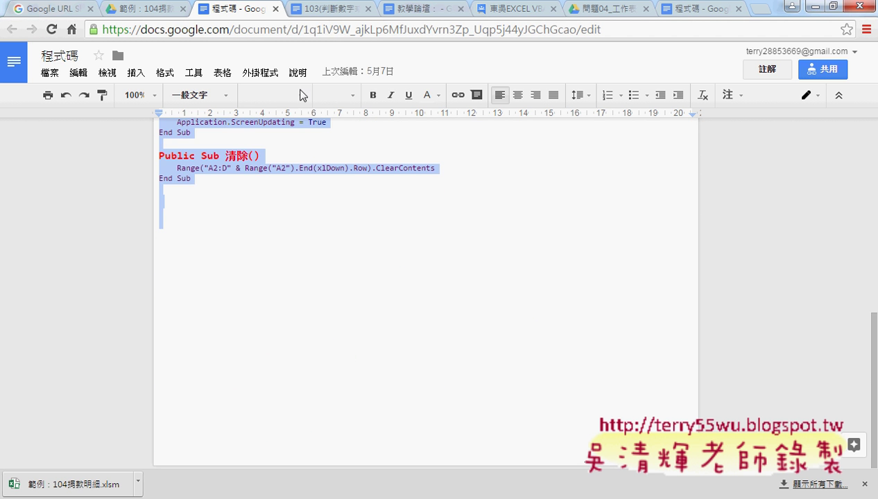
click(342, 9)
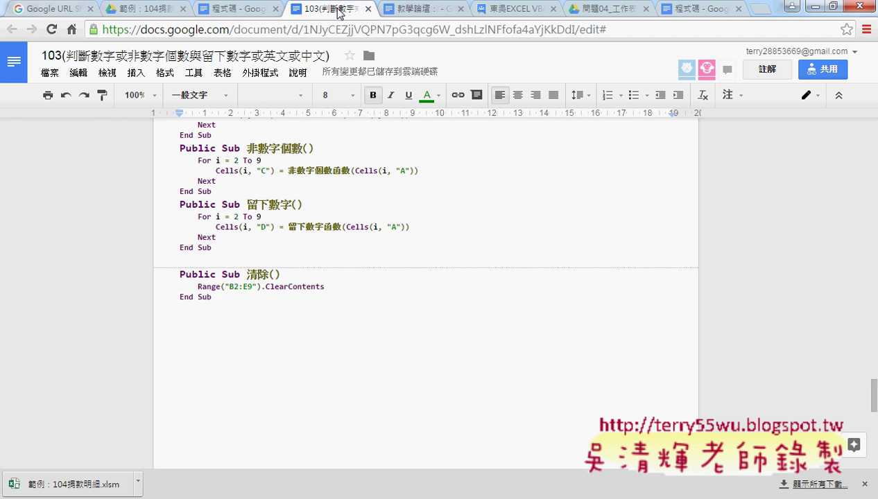
click(510, 10)
click(447, 13)
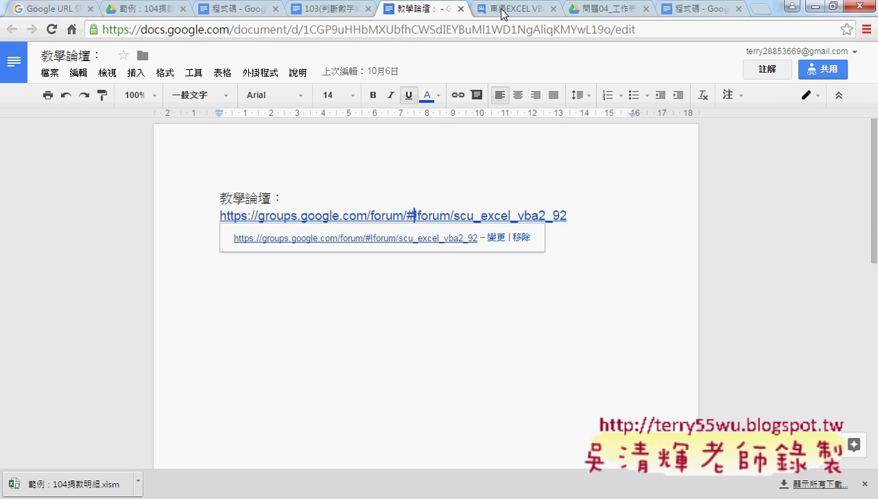
click(679, 11)
scroll(477, 298, down, 3)
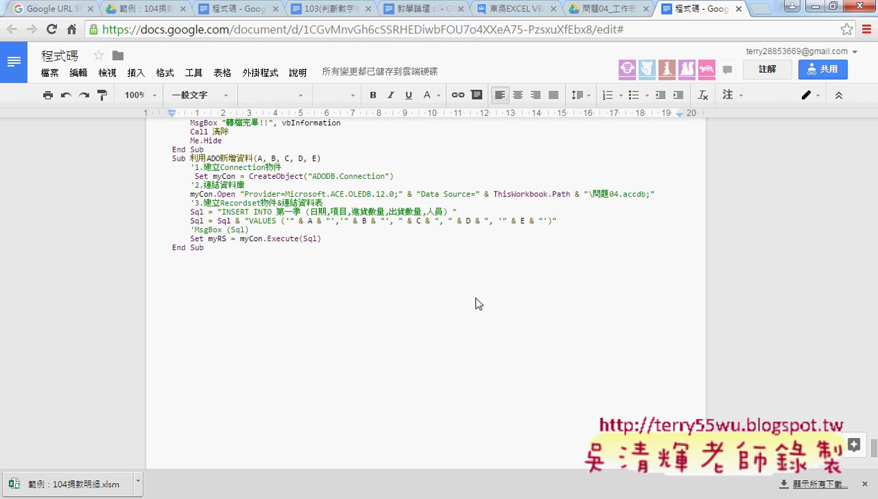
scroll(476, 298, up, 3)
drag(874, 441, 776, 421)
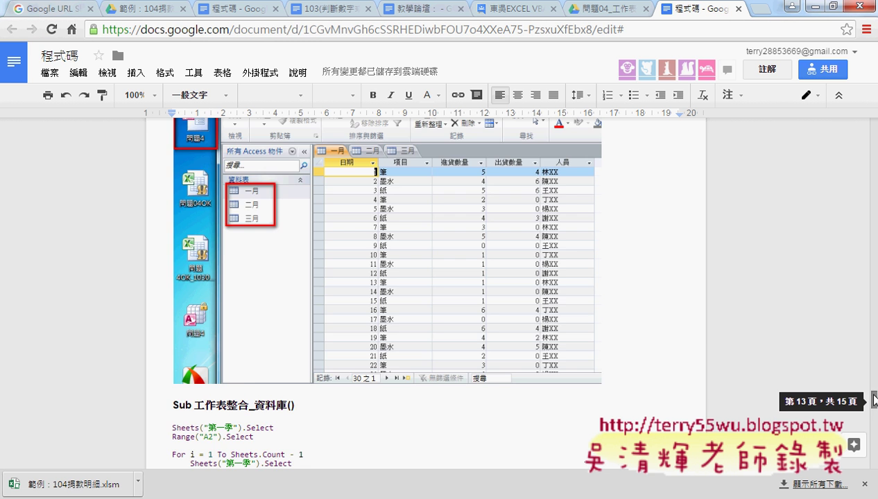
drag(873, 399, 866, 141)
Step: Scroll down the 程式碼 notes to the 如何處理月份資料問題 section
scroll(276, 295, down, 3)
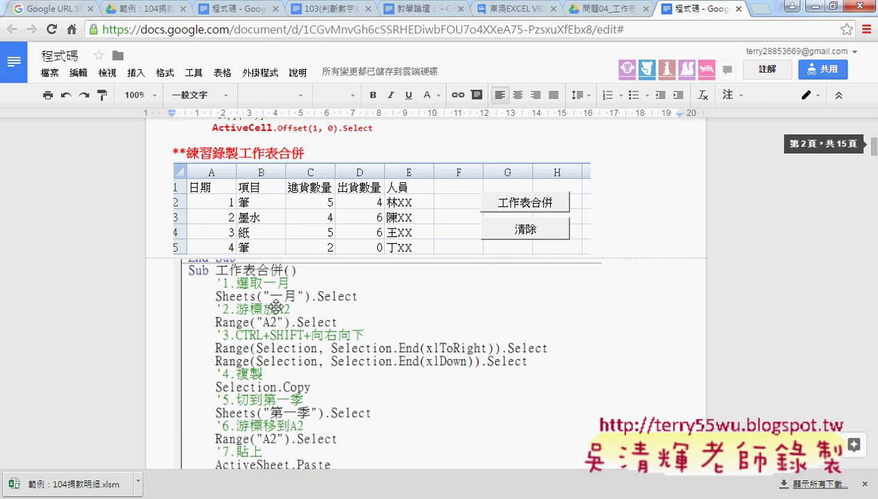
scroll(277, 295, down, 3)
scroll(277, 294, down, 4)
scroll(255, 261, down, 3)
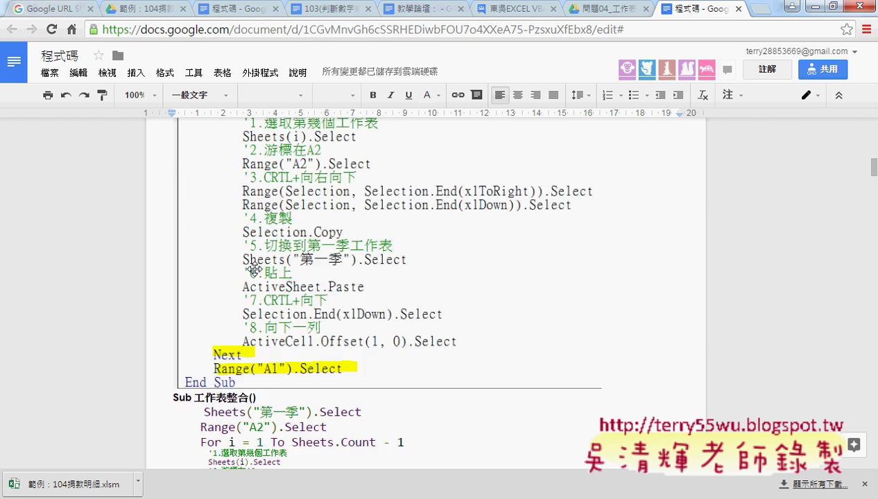
scroll(255, 261, down, 1)
scroll(255, 262, down, 1)
scroll(231, 278, down, 3)
scroll(231, 277, down, 1)
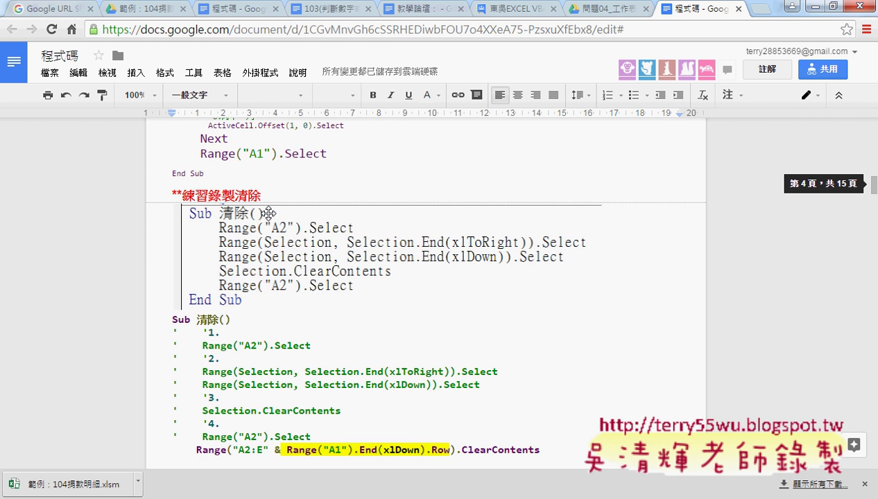
scroll(256, 296, down, 1)
scroll(236, 259, down, 2)
scroll(313, 261, down, 2)
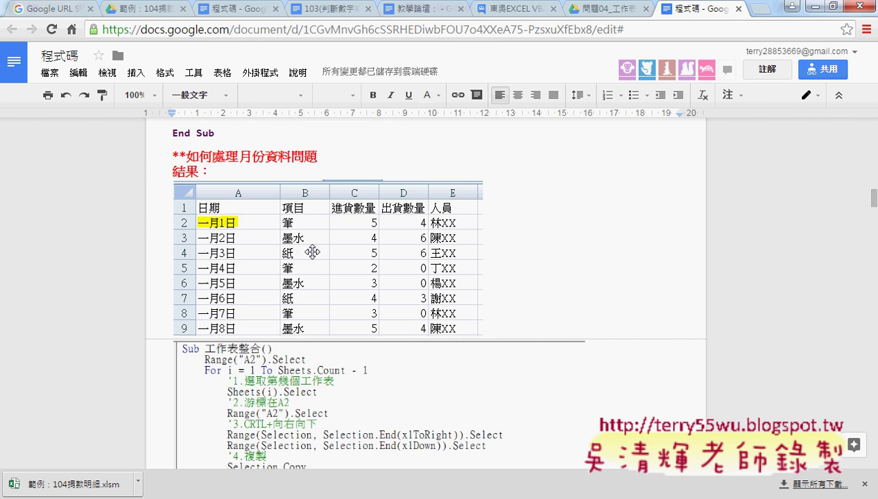
drag(244, 157, 290, 157)
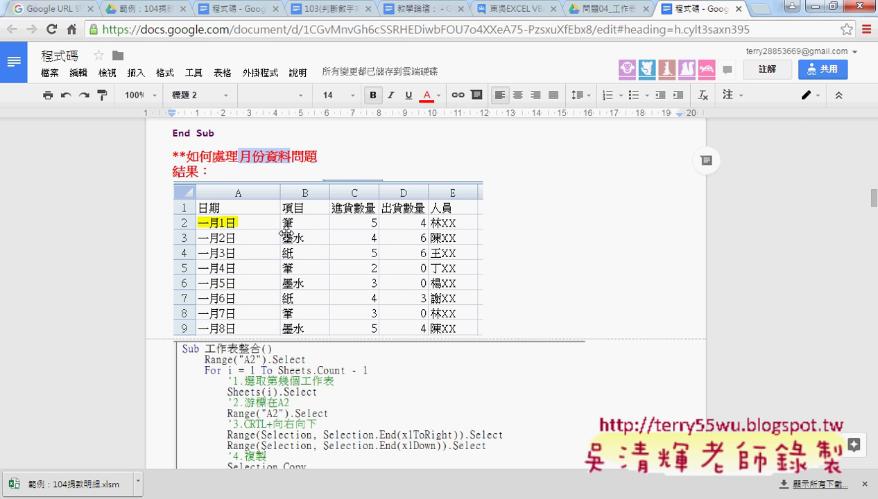
Step: Select the '處理月份 For j = 2 … Next loop code block
scroll(253, 290, down, 2)
scroll(253, 291, down, 2)
scroll(255, 294, down, 2)
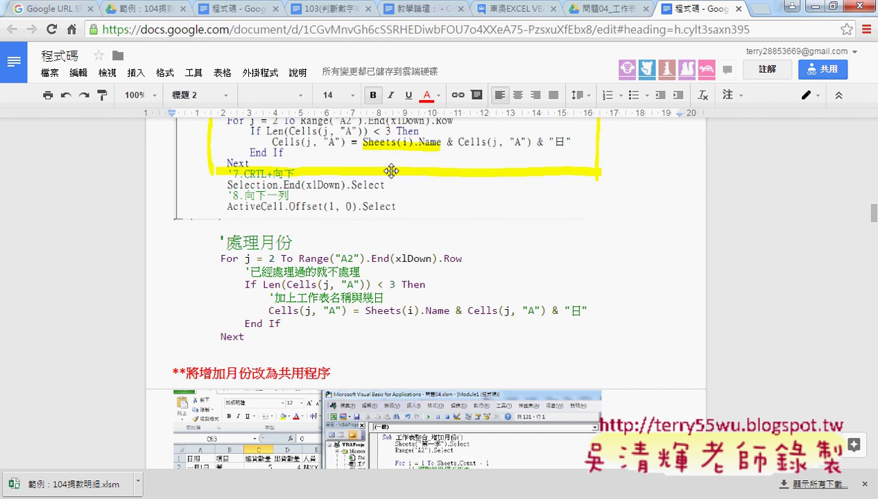
scroll(294, 192, up, 1)
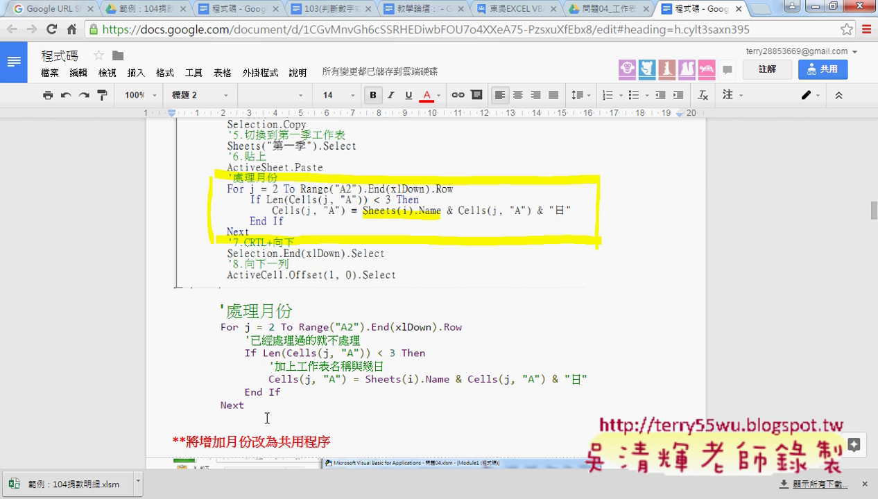
drag(247, 406, 164, 314)
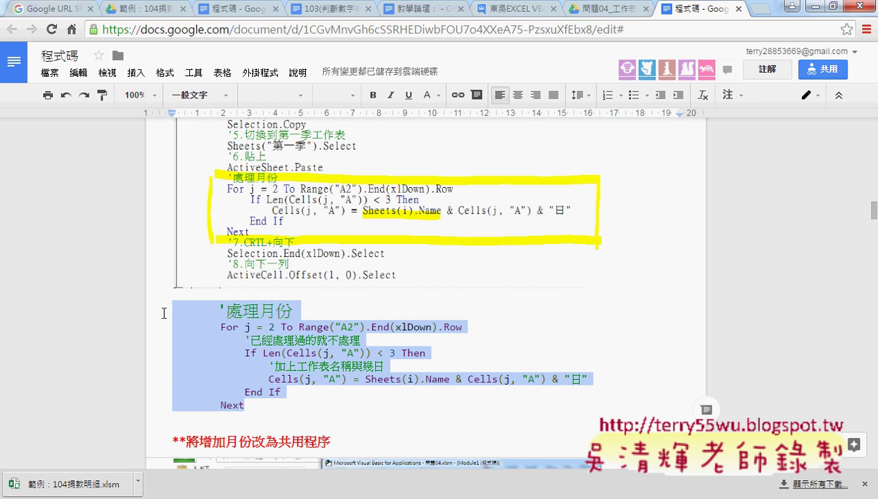